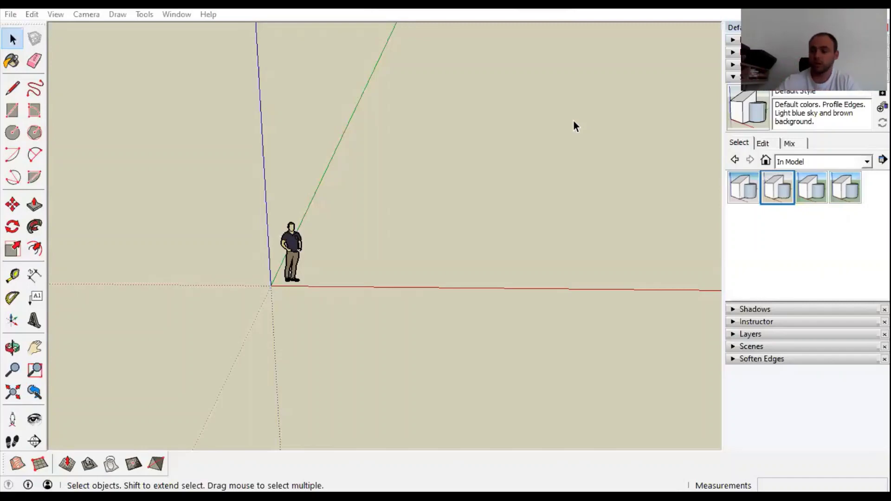
In Chrome, search for 'Sketchup' download 2017 and open the SketchUp help page on older versions.
key(alt+Tab)
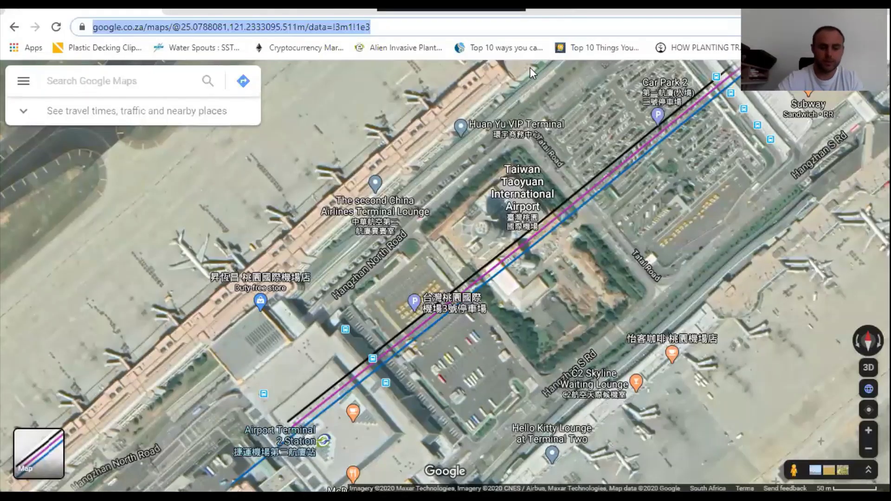
text(Sketchup)
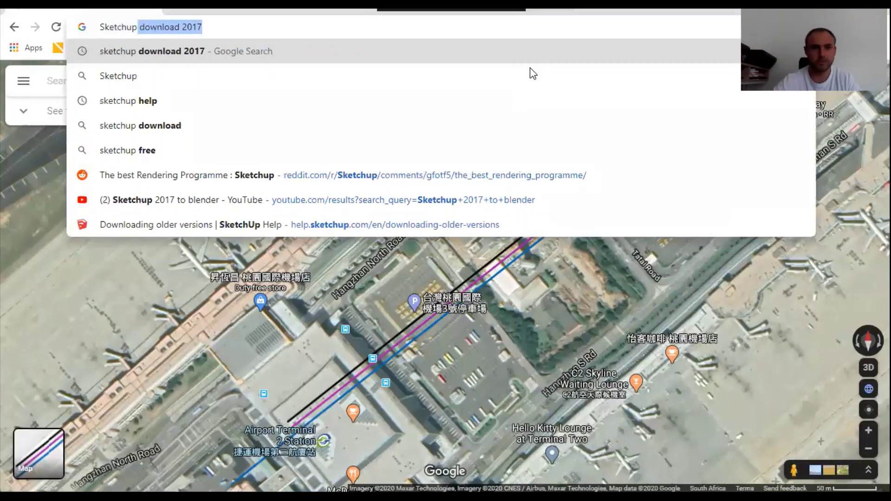
key(Return)
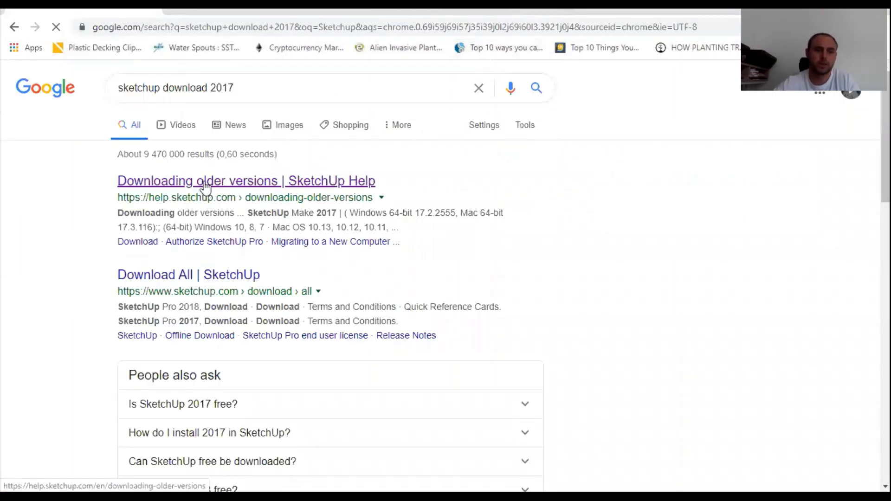
click(203, 183)
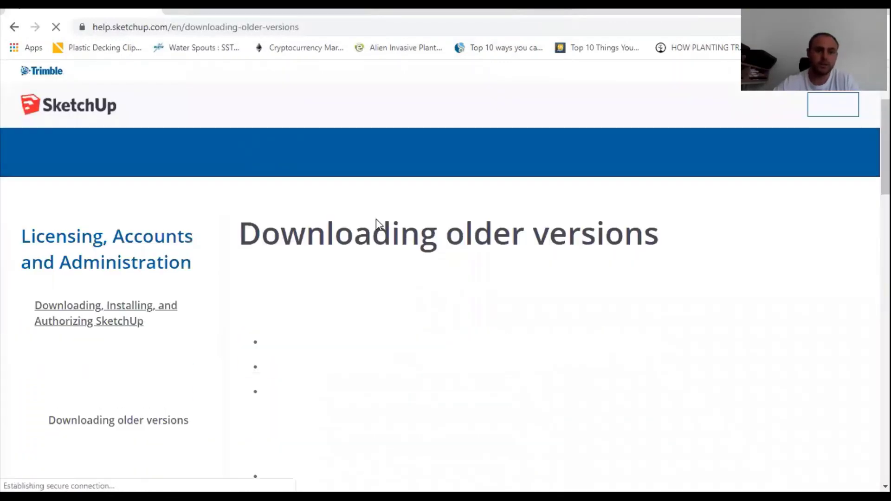
Scroll down to the SketchUp Make 2017 installer lists, then return to SketchUp.
scroll(354, 298, down, 6)
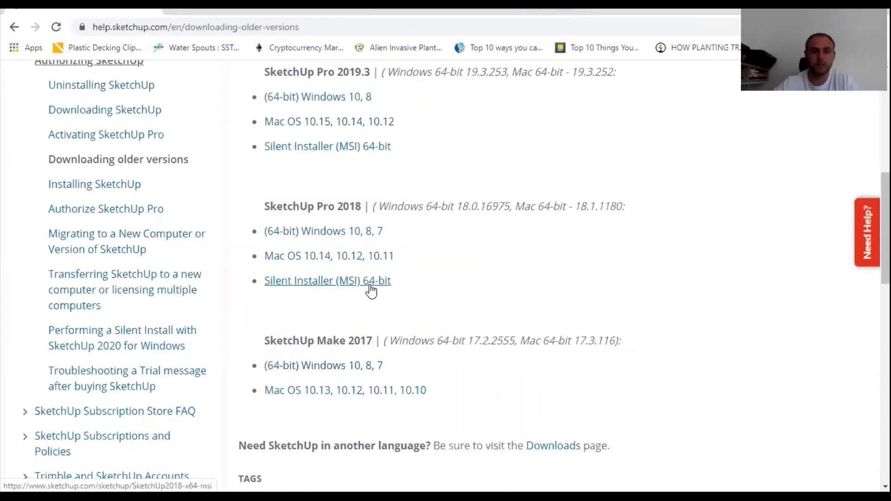
scroll(371, 290, up, 3)
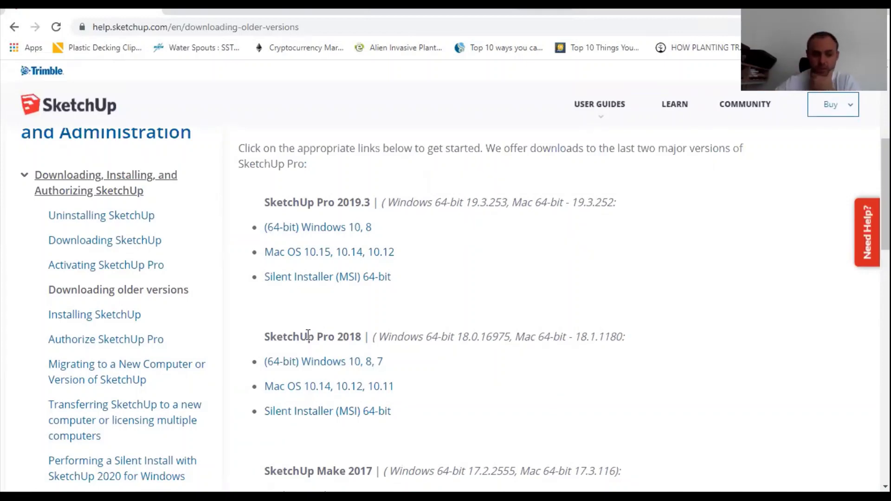
scroll(334, 316, down, 1)
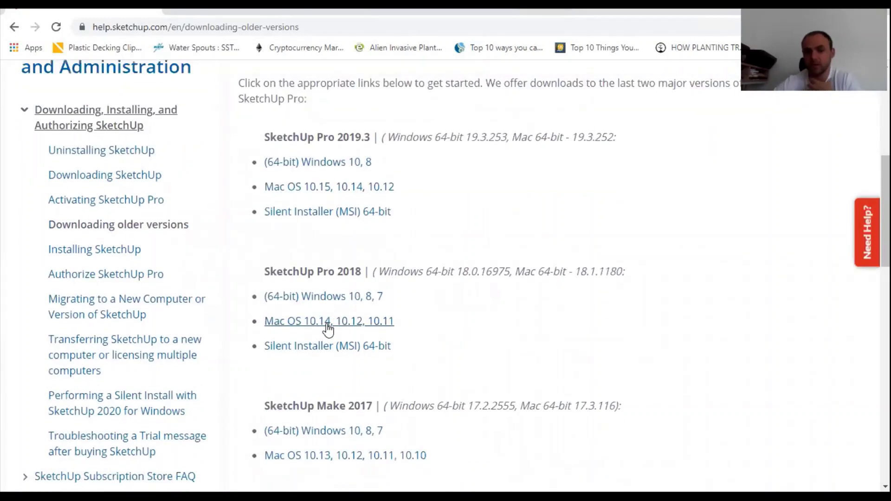
scroll(329, 338, down, 1)
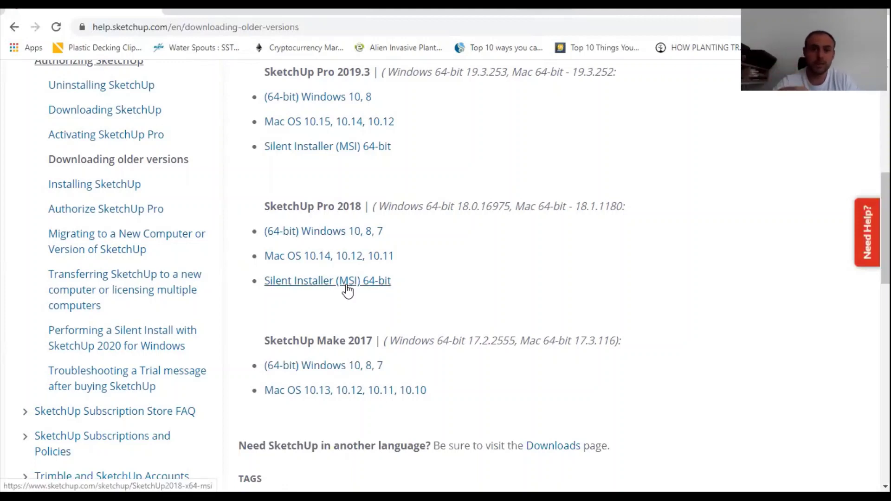
key(alt+Tab)
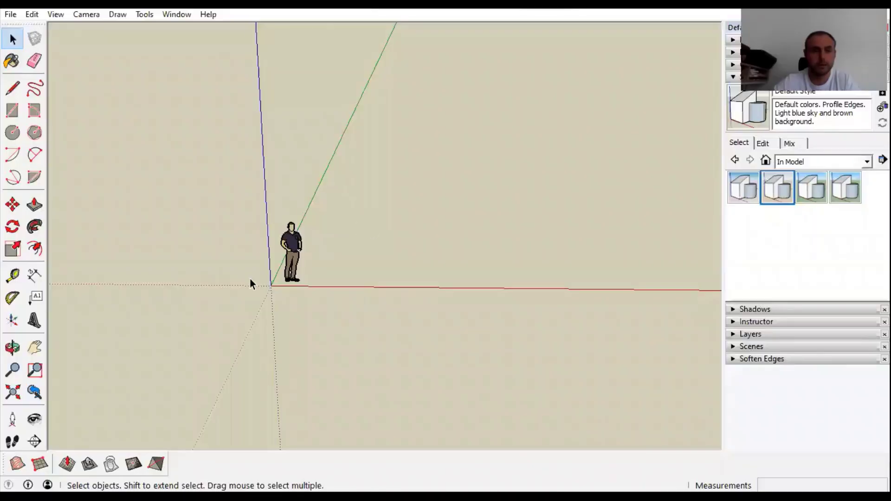
Hide the Default Tray from the Window menu.
middle_drag(249, 279, 280, 280)
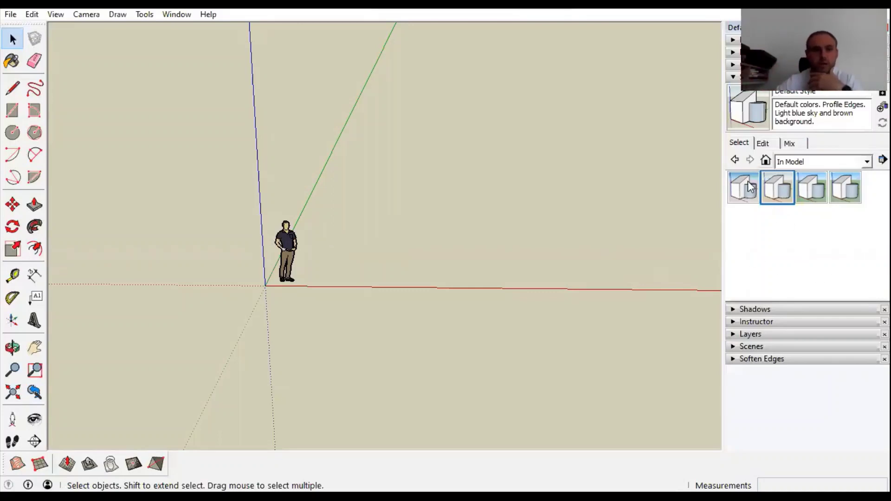
click(177, 14)
mouse_move(246, 32)
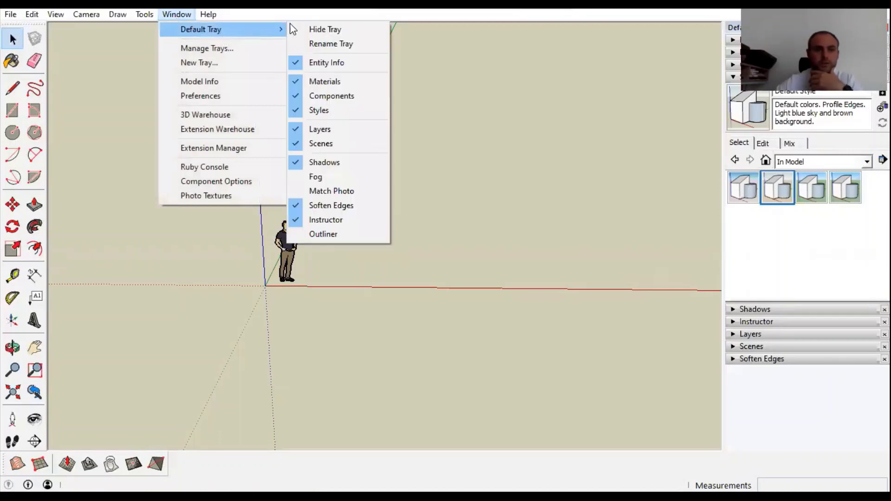
click(318, 28)
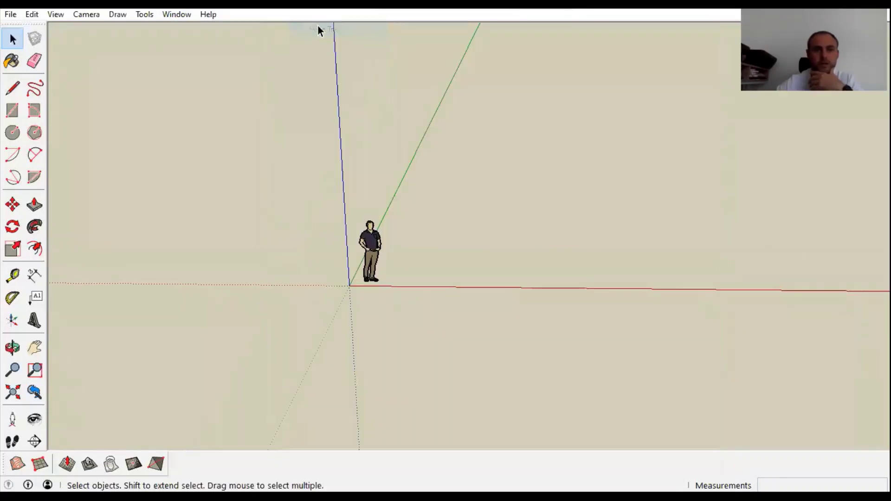
Show the Default Tray again and collapse its Styles panel.
click(182, 16)
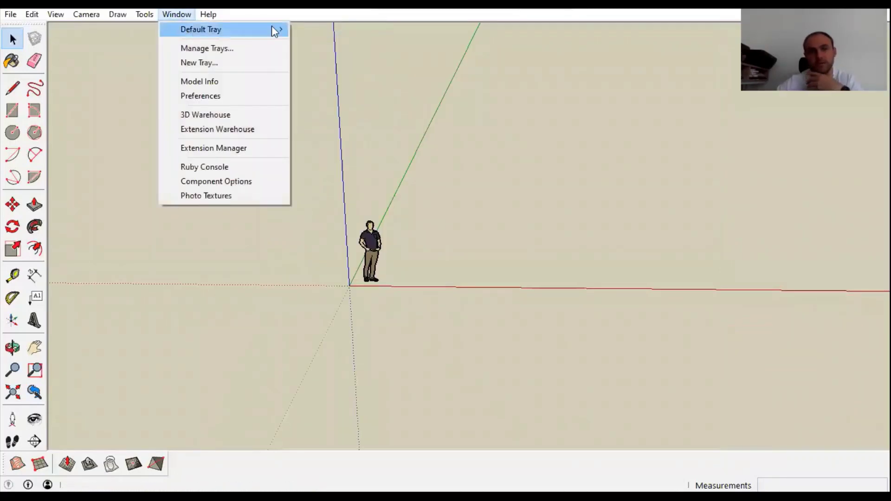
mouse_move(276, 30)
click(319, 30)
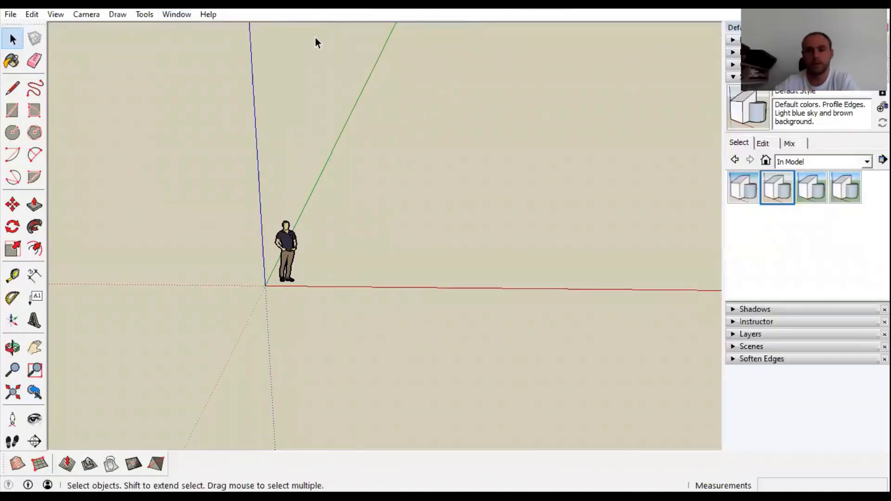
click(761, 77)
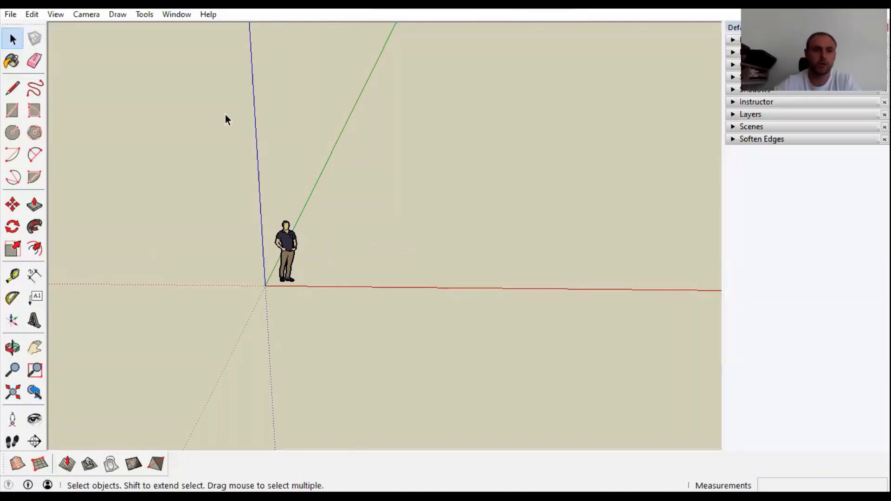
click(180, 14)
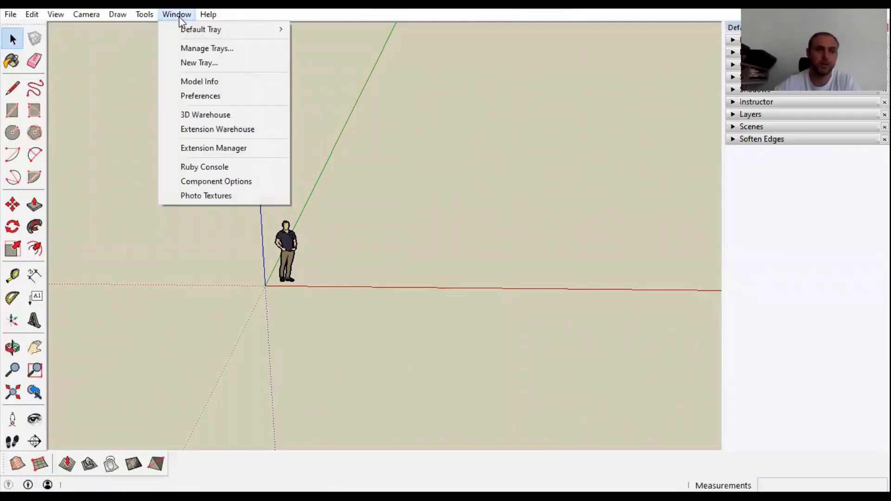
click(210, 81)
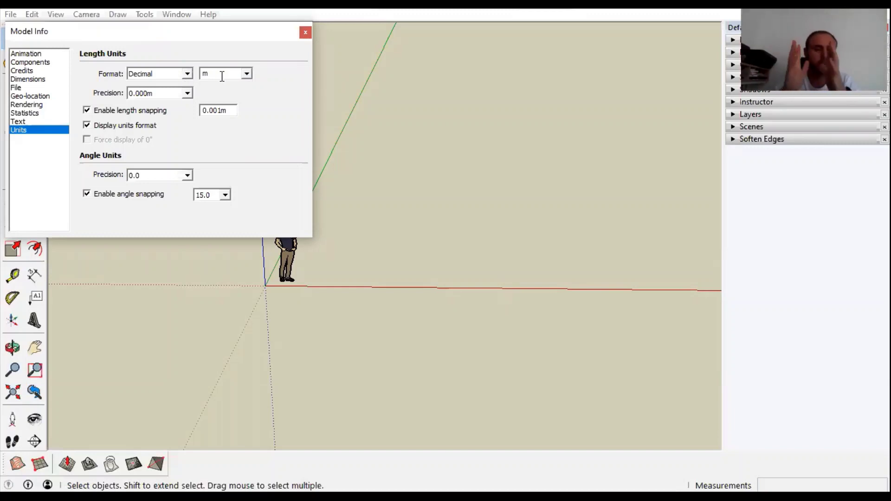
click(247, 74)
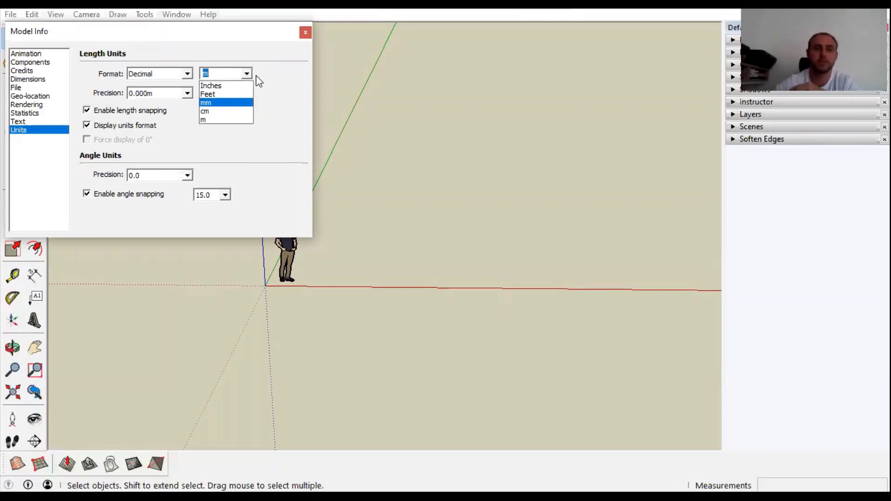
click(248, 74)
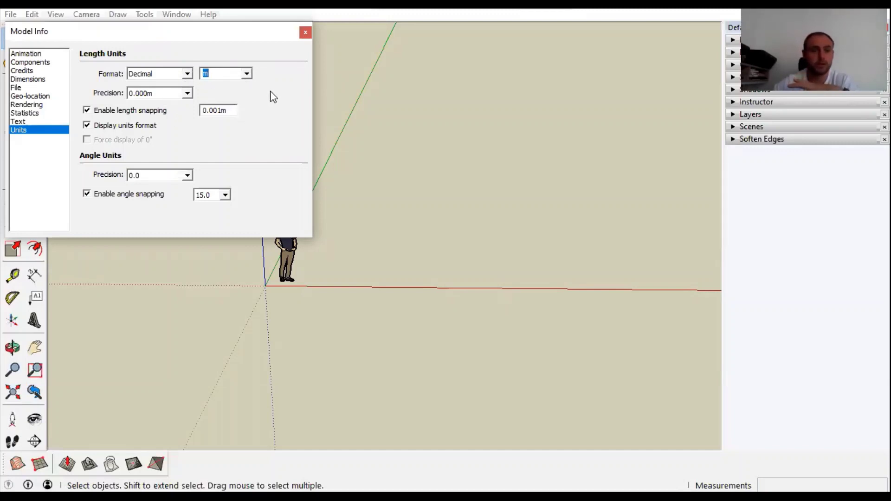
click(246, 74)
click(236, 86)
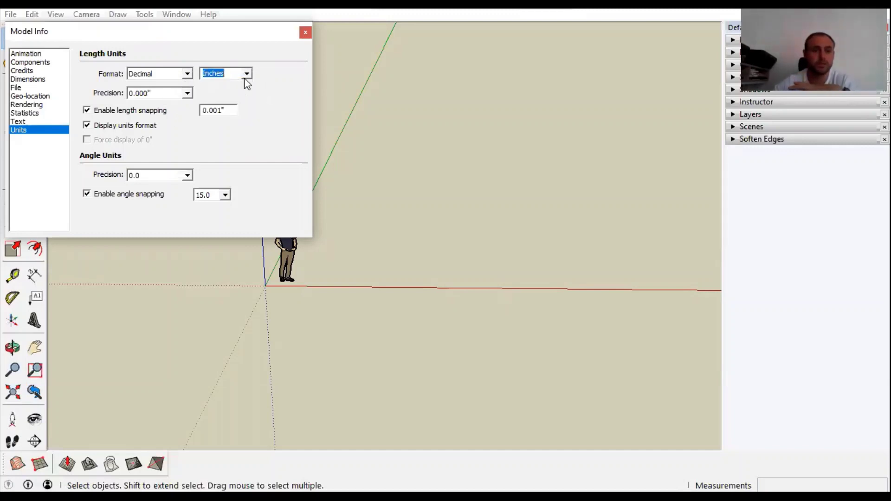
click(247, 75)
click(225, 118)
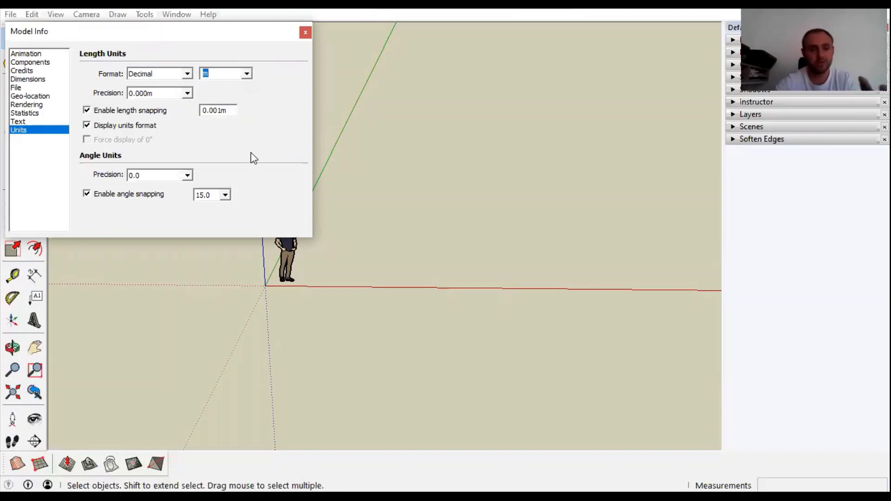
click(305, 32)
middle_drag(369, 249, 289, 246)
scroll(289, 246, up, 5)
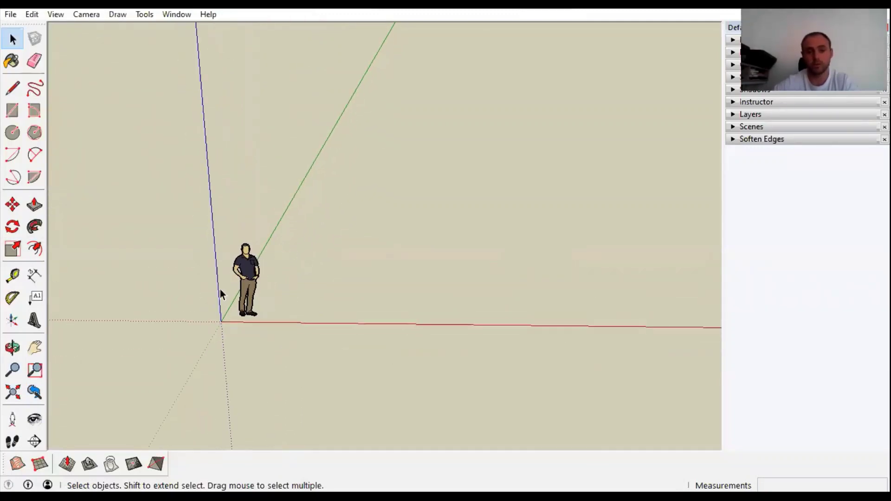
scroll(278, 272, down, 3)
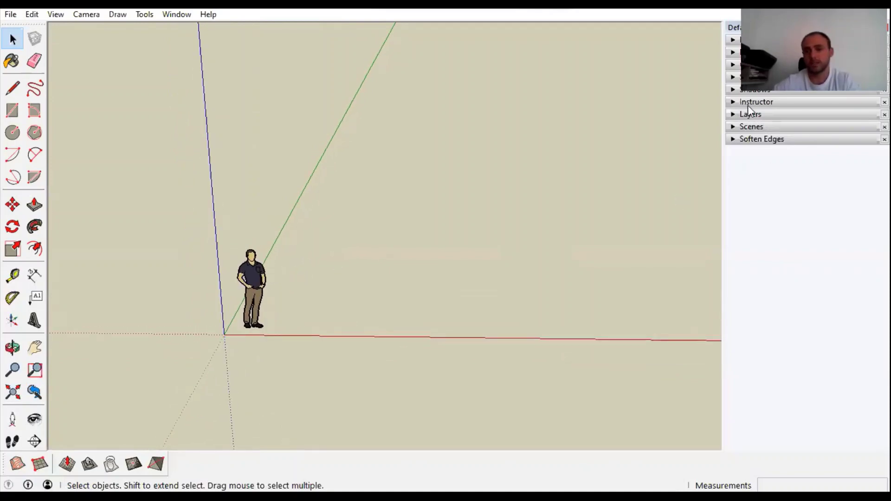
click(752, 77)
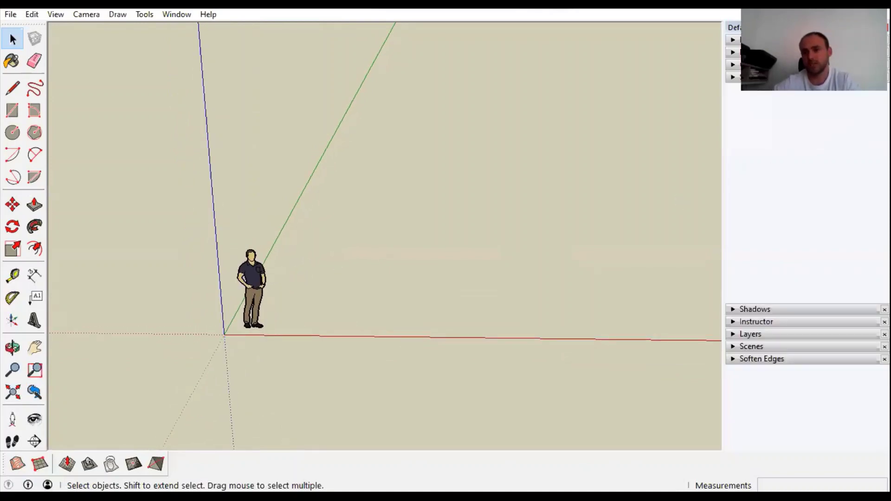
click(817, 162)
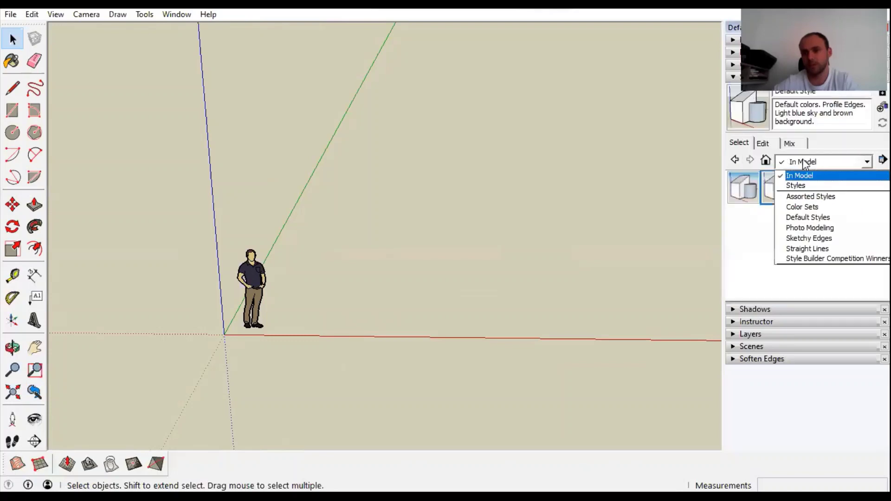
click(798, 185)
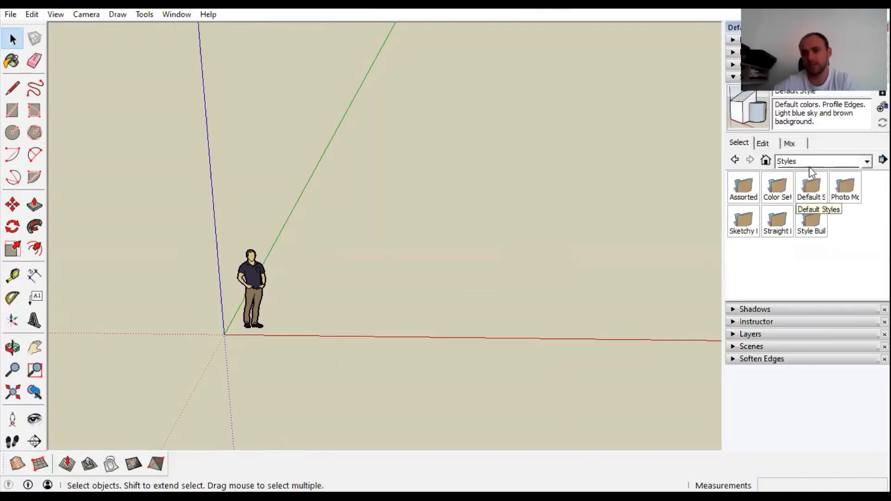
click(810, 162)
click(807, 176)
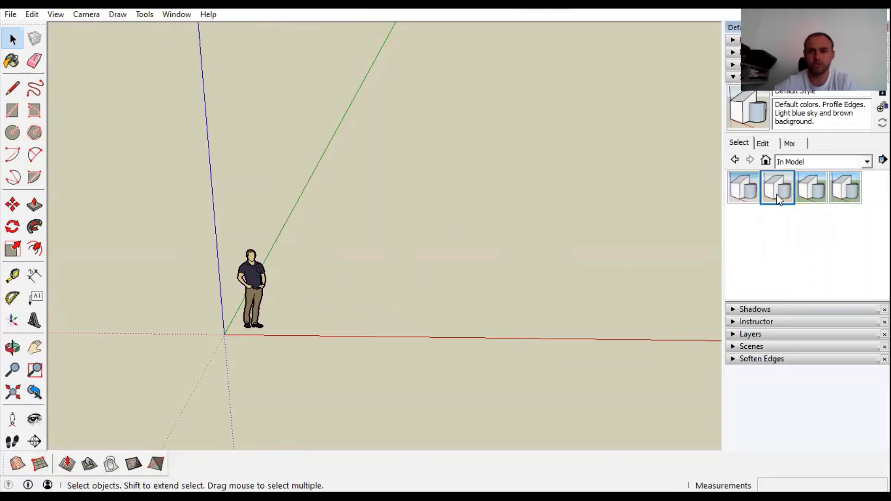
click(811, 188)
scroll(420, 302, down, 2)
scroll(473, 303, up, 3)
middle_drag(473, 304, 480, 285)
scroll(428, 275, down, 2)
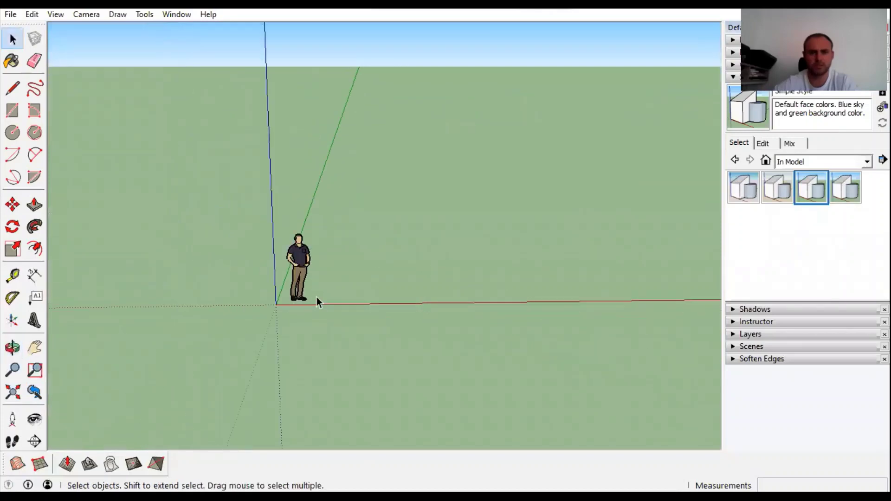
middle_drag(427, 275, 341, 253)
scroll(340, 258, up, 2)
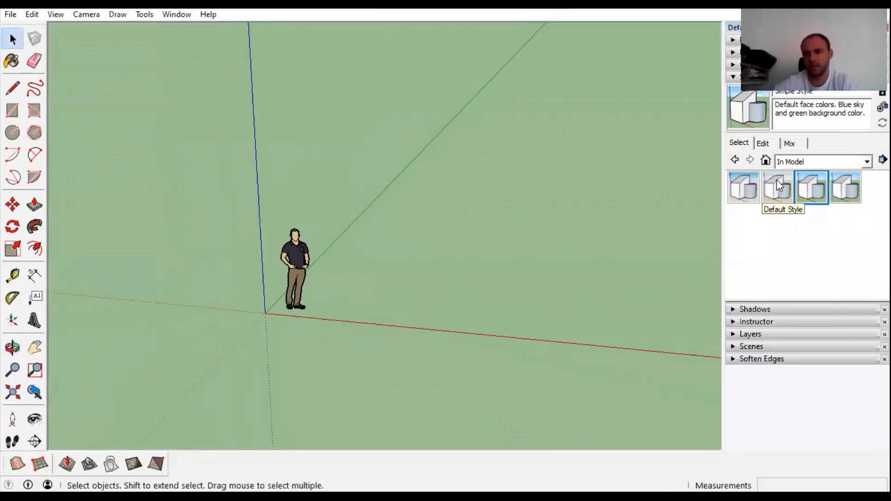
click(779, 202)
click(808, 162)
click(807, 161)
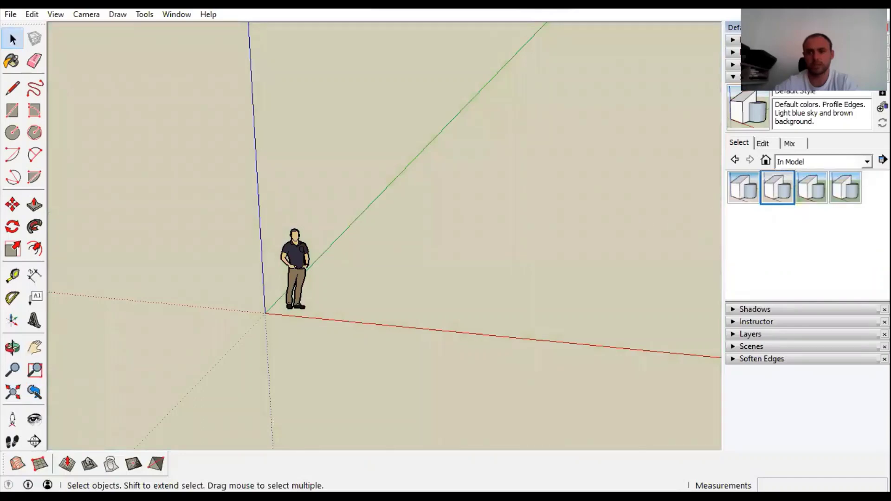
click(761, 77)
scroll(572, 216, down, 2)
mouse_move(366, 261)
middle_down()
mouse_move(445, 255)
mouse_move(334, 300)
mouse_move(483, 256)
mouse_move(377, 268)
middle_up()
scroll(533, 274, down, 2)
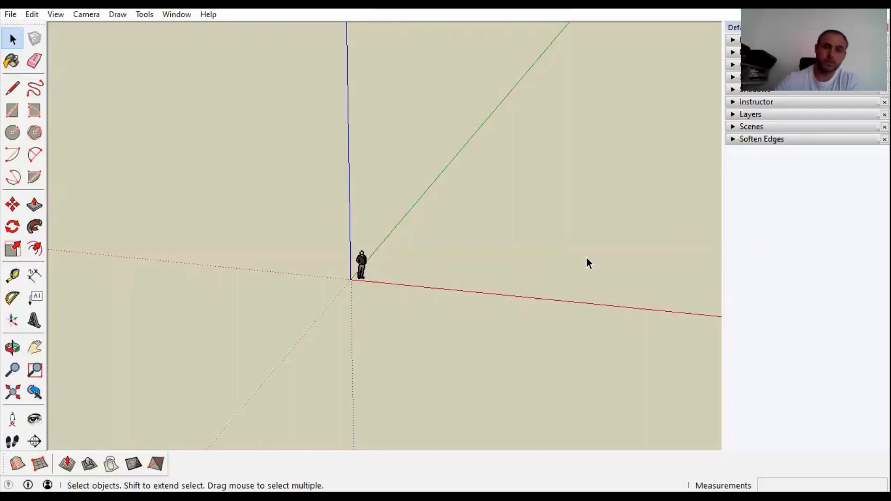
middle_drag(362, 306, 391, 281)
scroll(318, 283, up, 2)
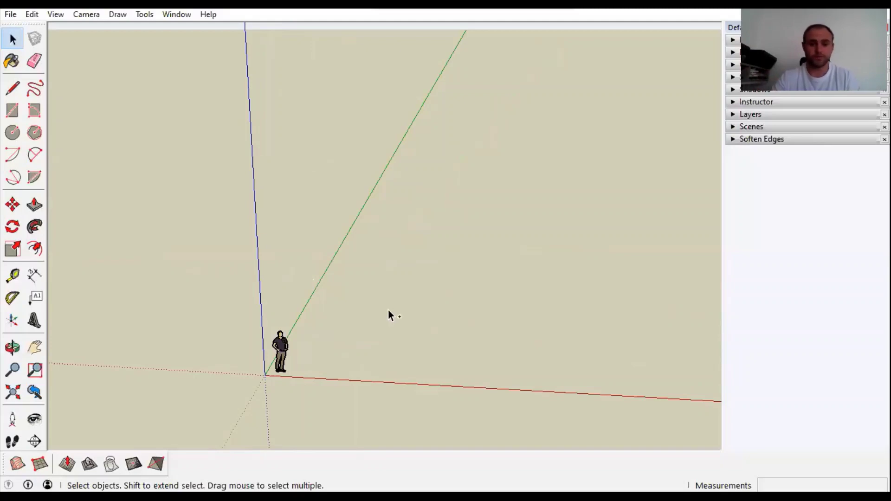
Open Google Maps in Chrome and search for the house's address.
key(alt+Tab)
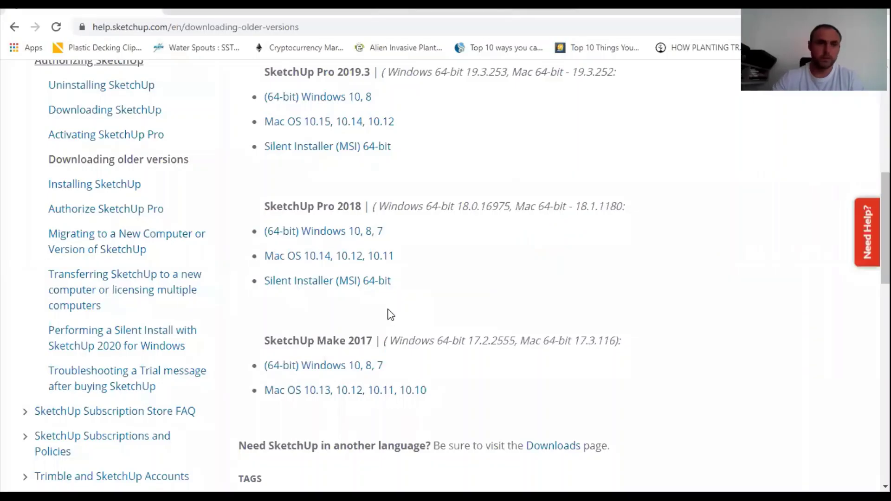
click(285, 27)
text(Maps)
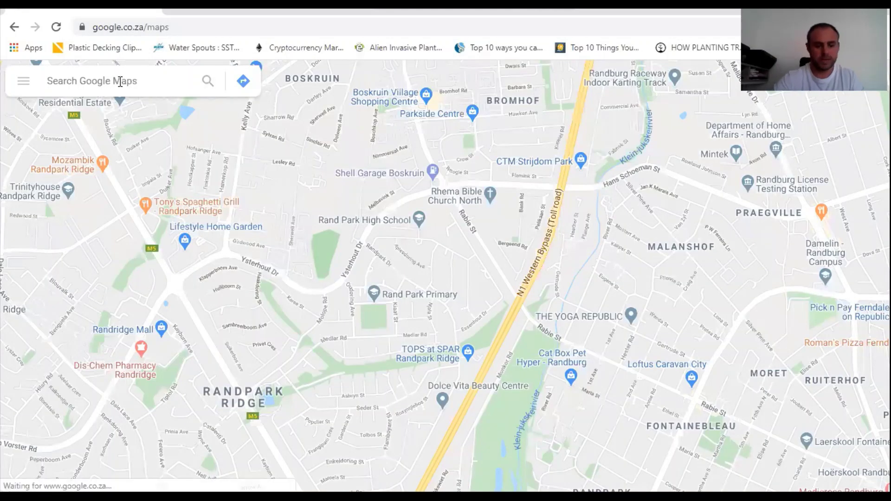
click(120, 82)
text(Type i)
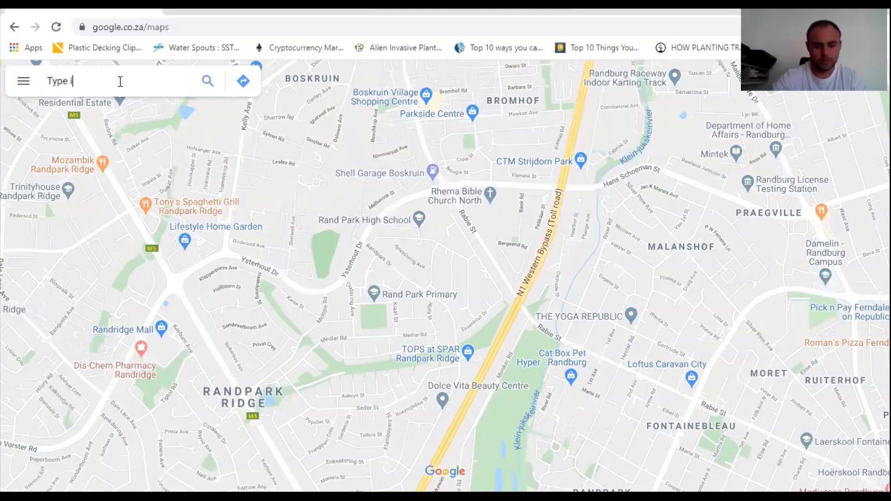
text(n their a)
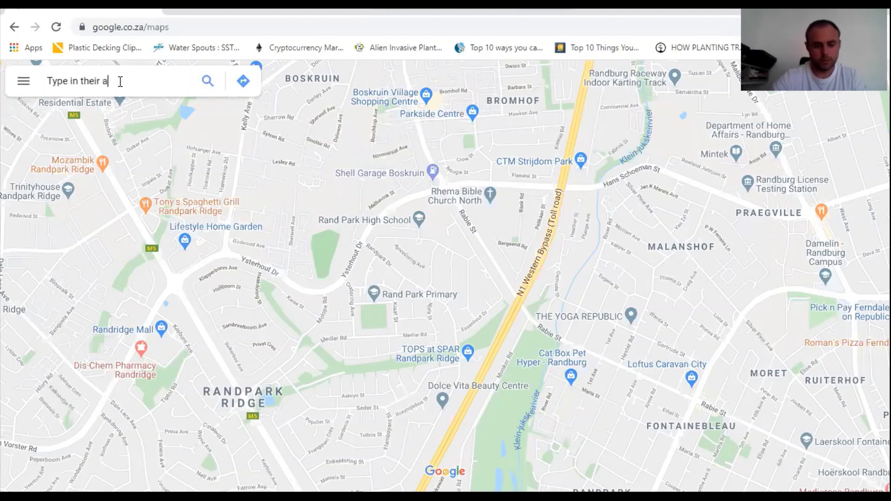
text(ddress)
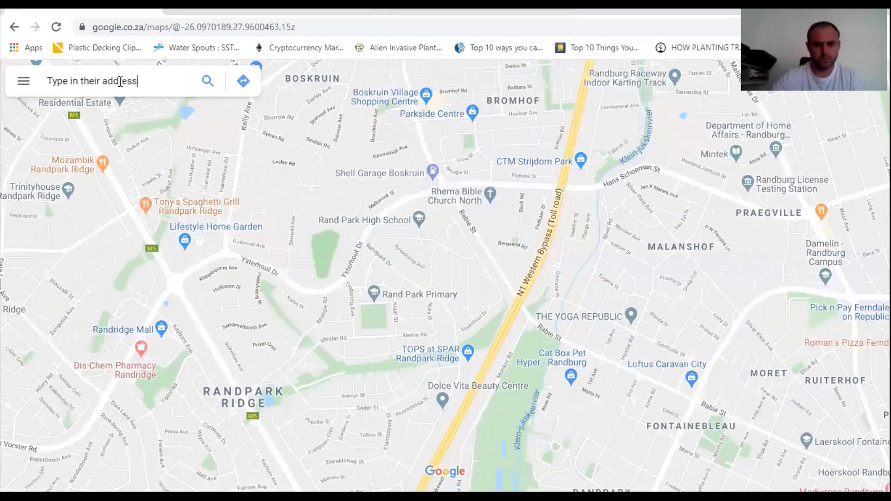
key(Return)
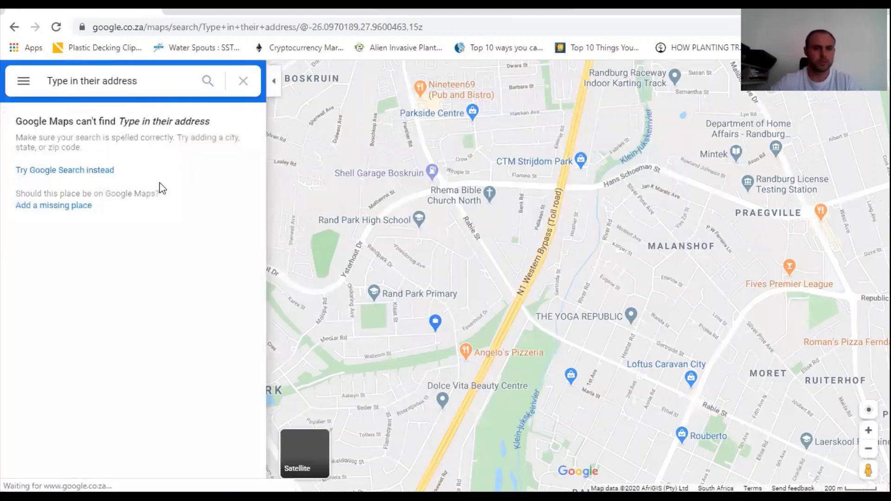
Pan toward Strydompark and Kelly Ridge, clear the failed search, and zoom onto the house and pool.
scroll(320, 195, up, 1)
drag(505, 242, 316, 487)
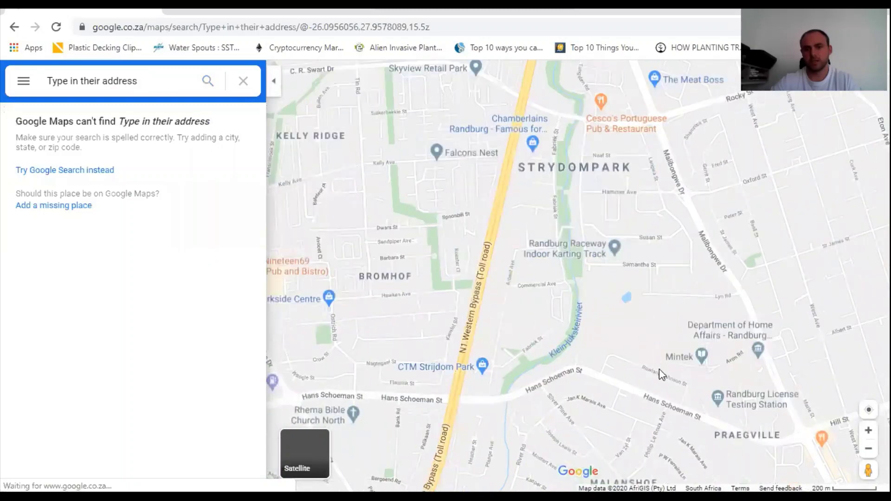
drag(279, 79, 257, 114)
click(243, 81)
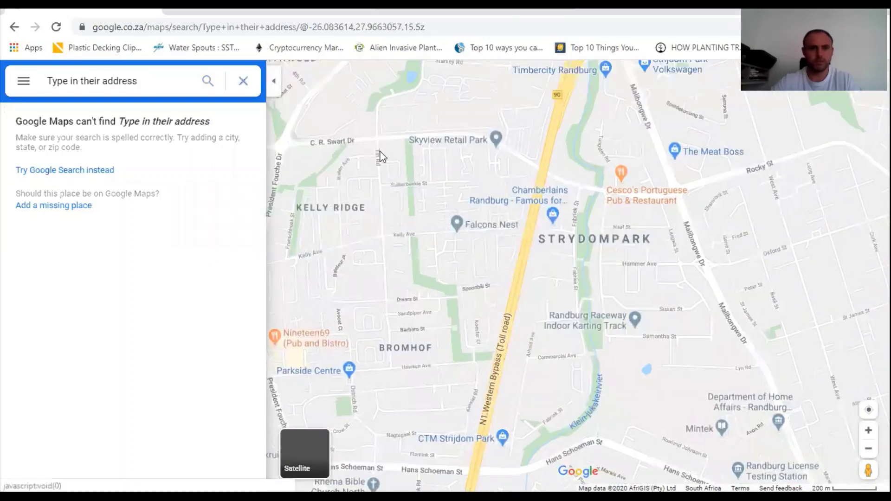
scroll(435, 160, up, 6)
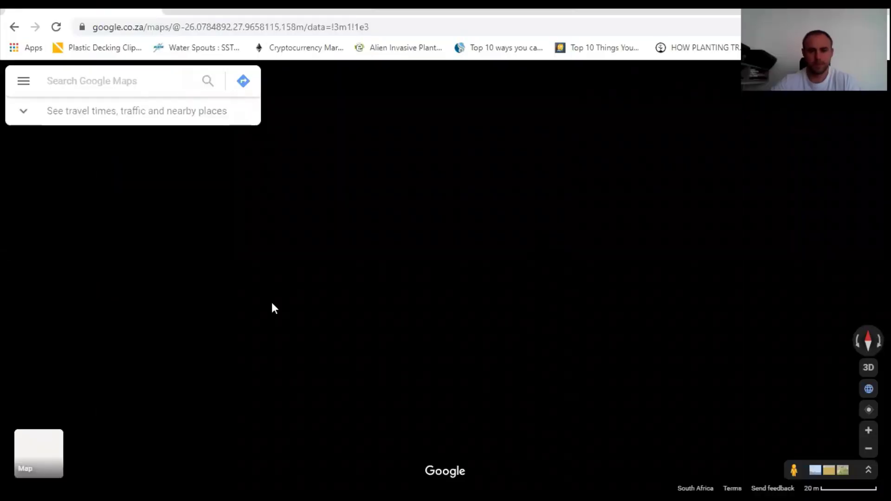
scroll(453, 298, up, 5)
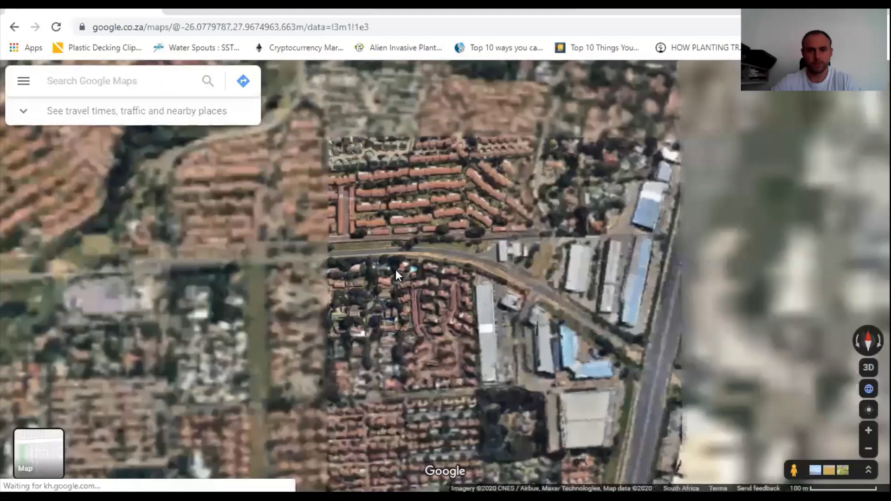
scroll(377, 284, up, 3)
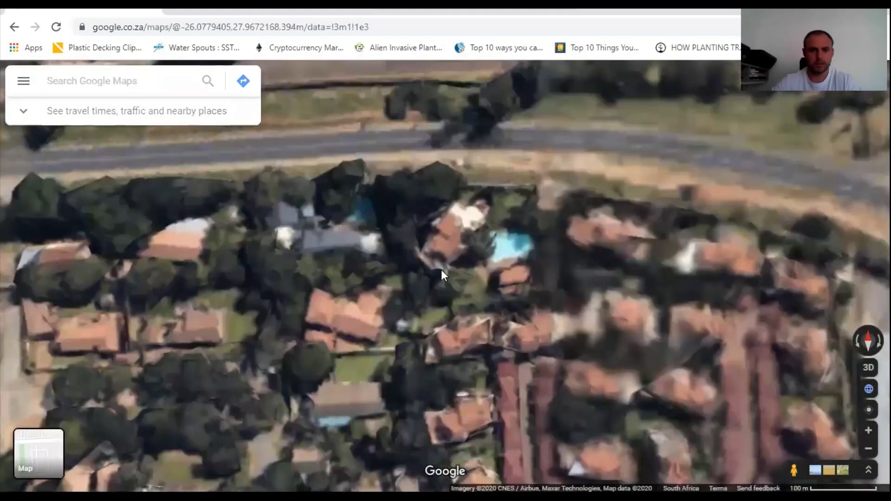
scroll(466, 219, up, 3)
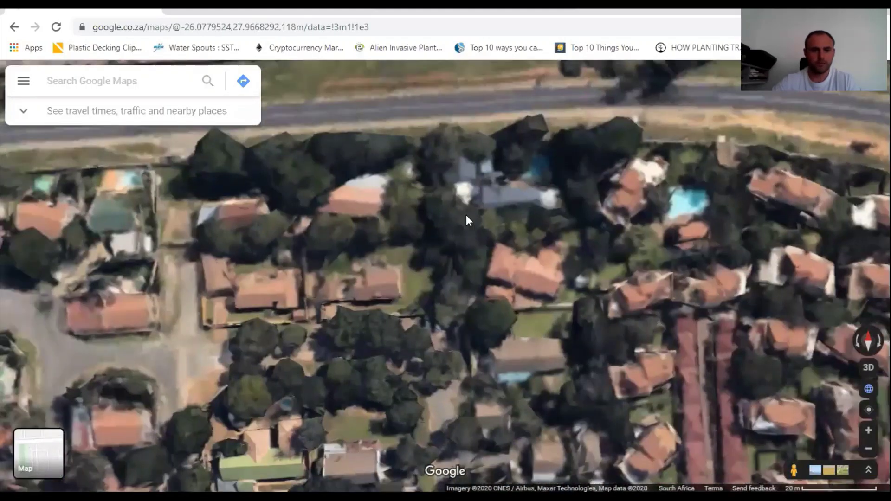
scroll(460, 211, down, 2)
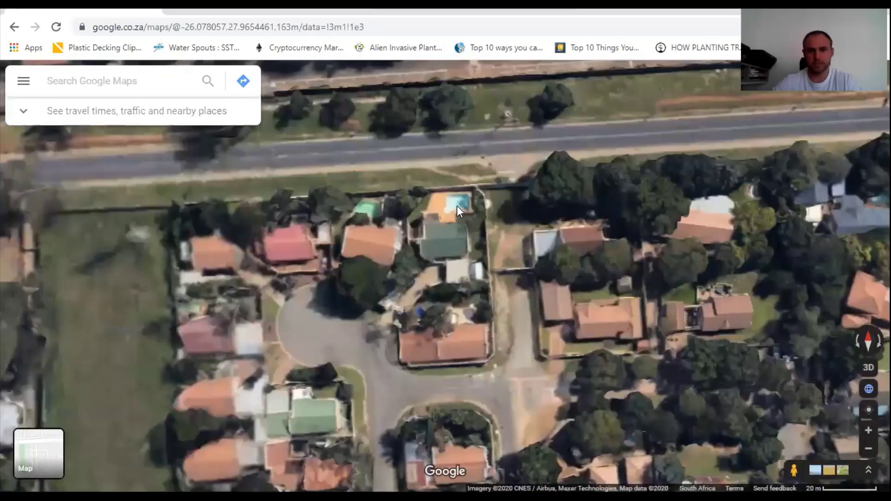
scroll(466, 242, up, 3)
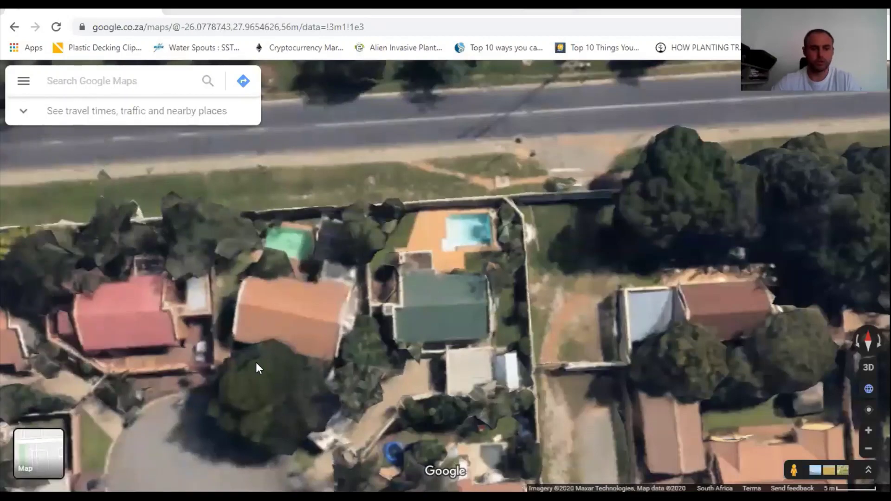
Launch Snipping Tool and snip the area around the house, pool and property walls.
key(super)
text(snip)
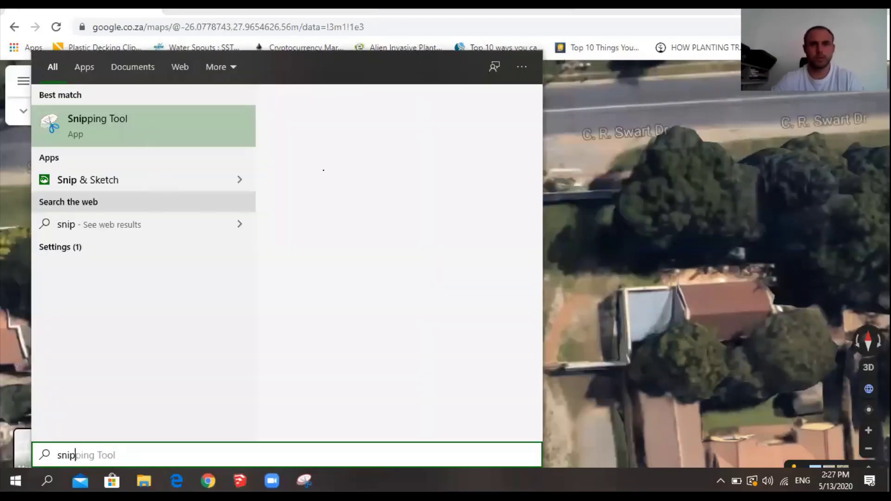
key(Return)
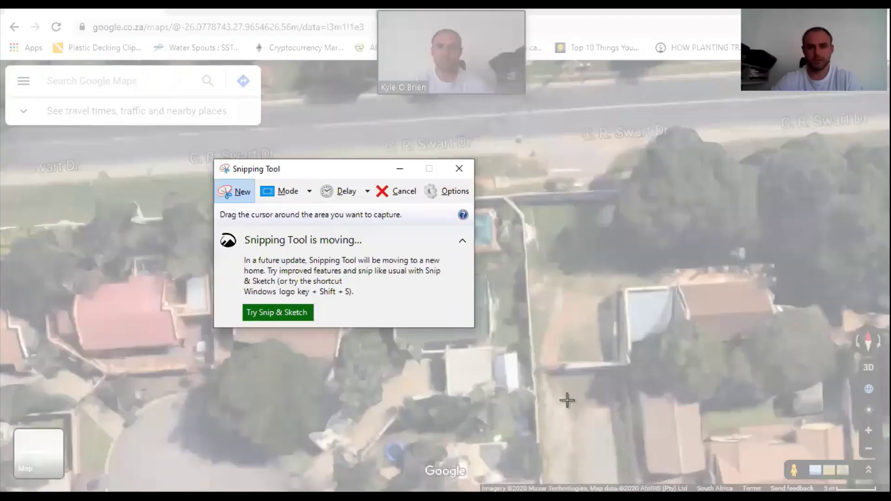
drag(310, 120, 566, 391)
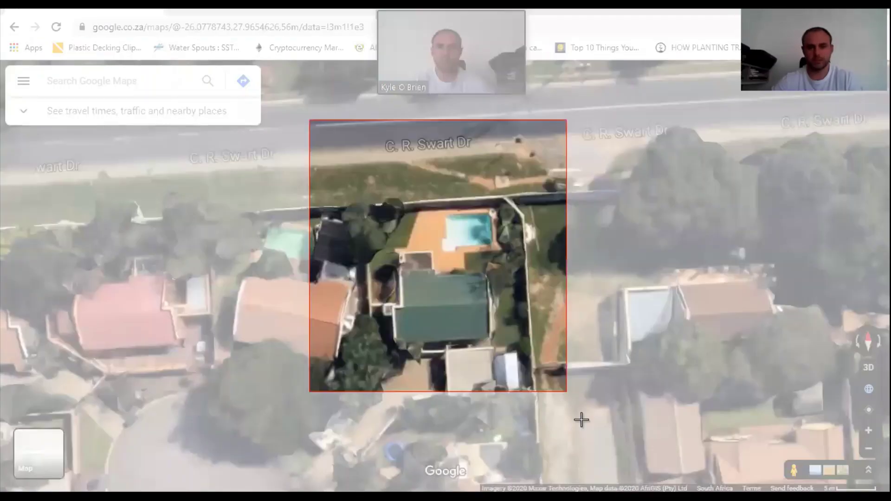
drag(590, 425, 589, 423)
Save the snip as a PNG image with File > Save As.
click(259, 20)
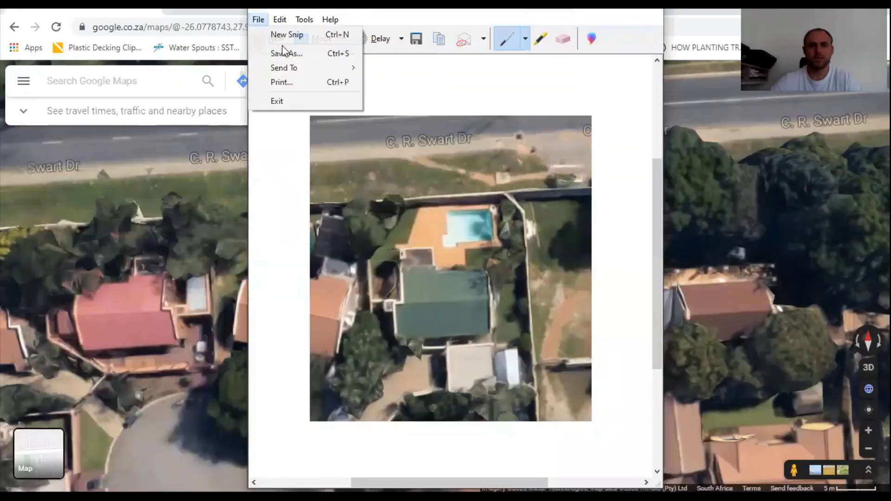
click(285, 53)
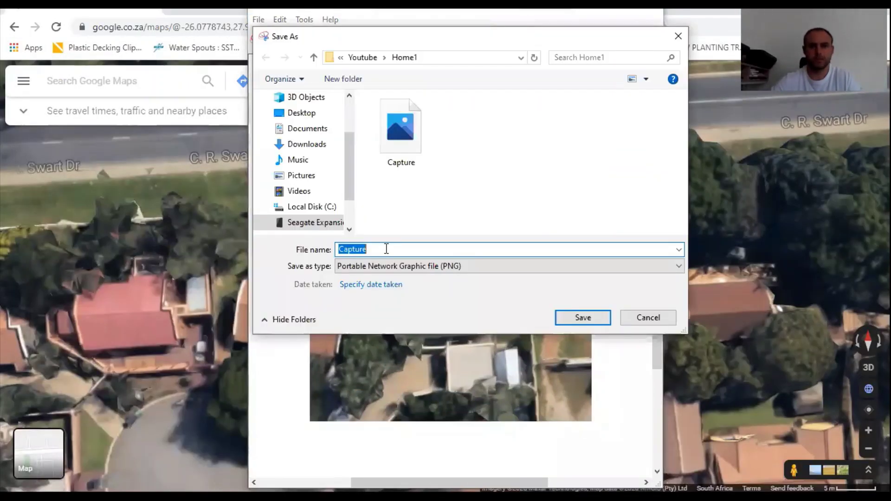
click(677, 35)
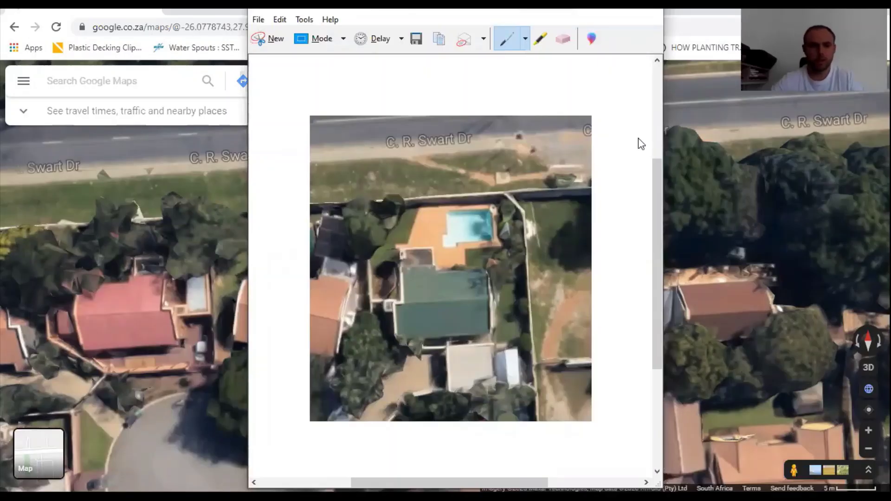
Switch back to the SketchUp model window.
key(alt+Tab)
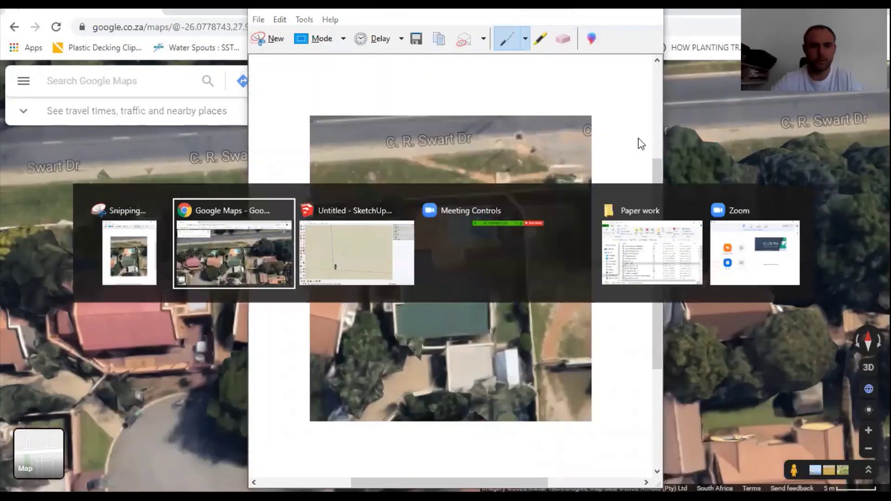
key(Tab)
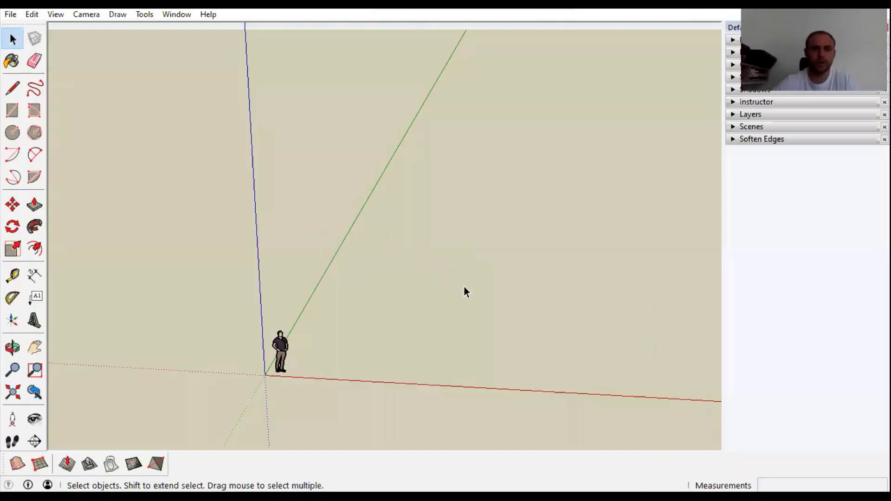
scroll(384, 320, up, 2)
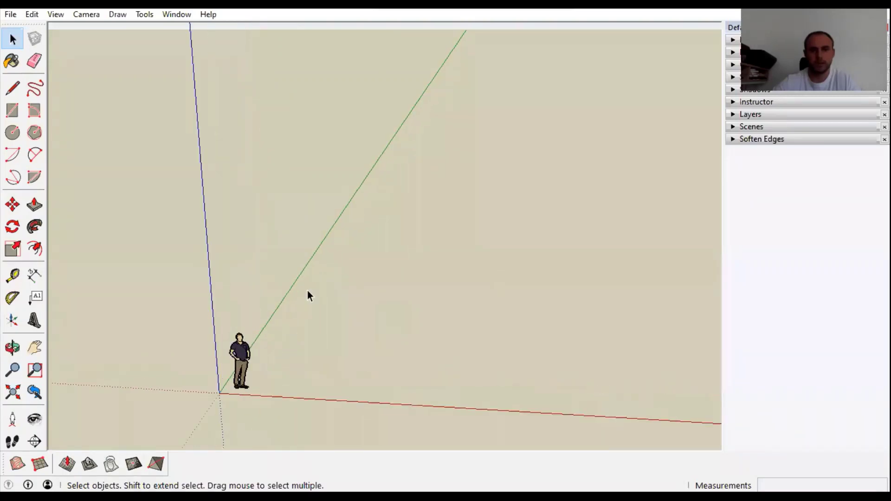
Import the Capture image from Seagate Expansion Drive > Youtube > Home1, showing All Supported Image Types.
click(10, 15)
click(44, 186)
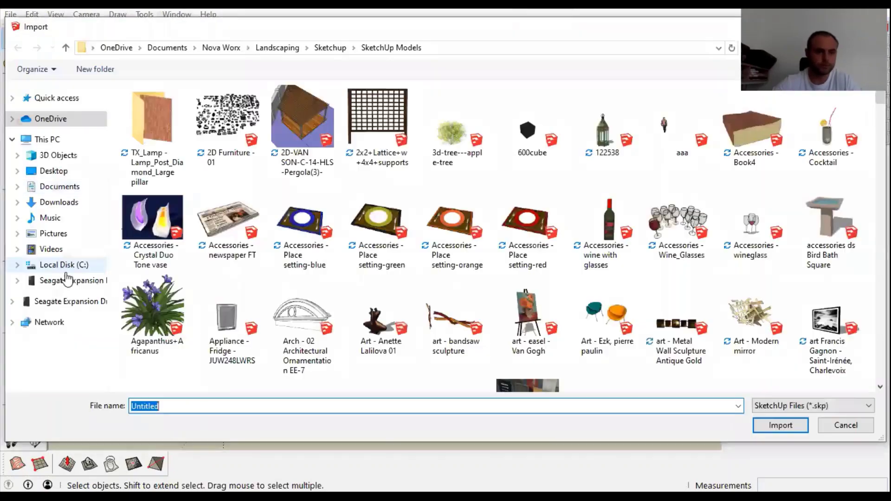
click(68, 279)
click(167, 136)
double_click(168, 136)
double_click(160, 108)
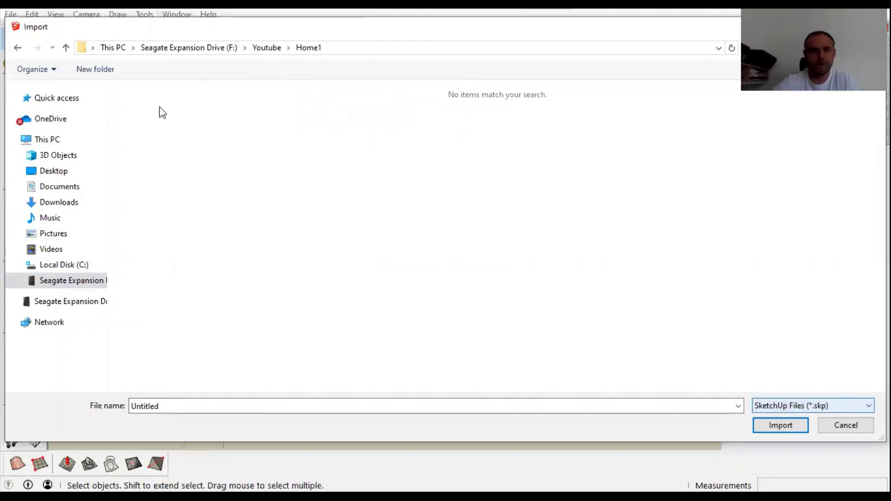
click(858, 405)
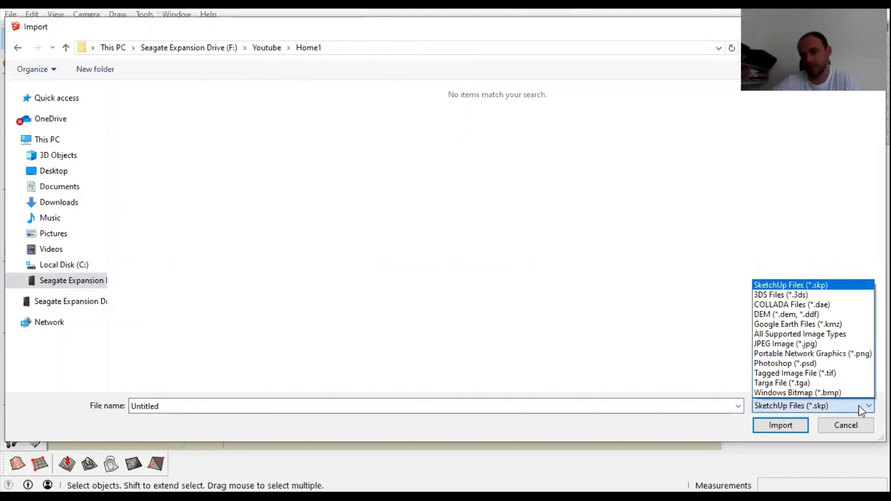
click(825, 335)
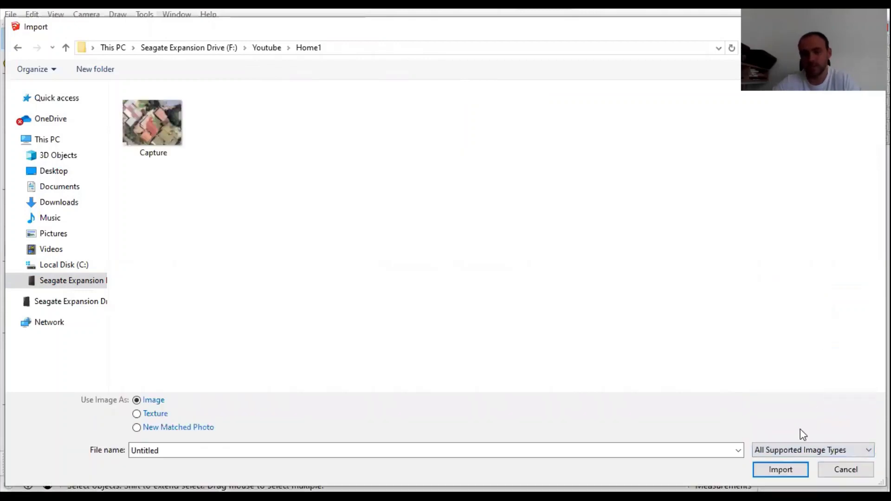
click(150, 132)
click(780, 469)
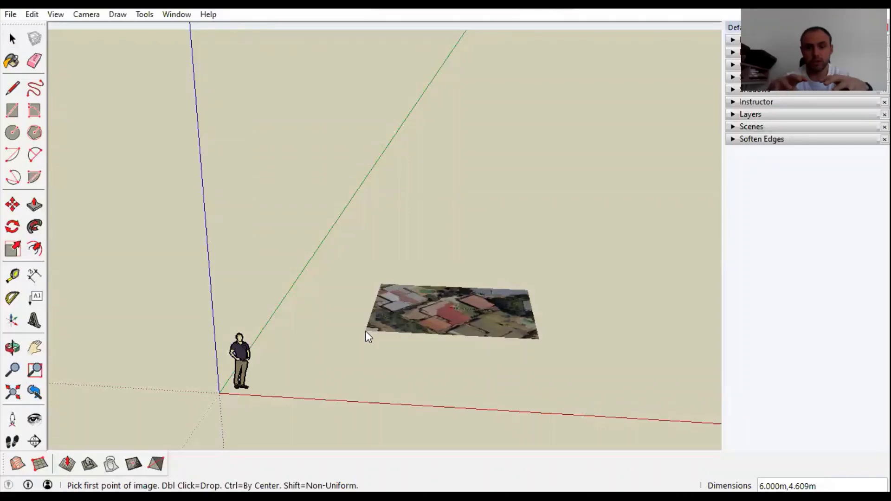
In Top view, drop the Capture image above and right of the origin, then deselect it.
key(F2)
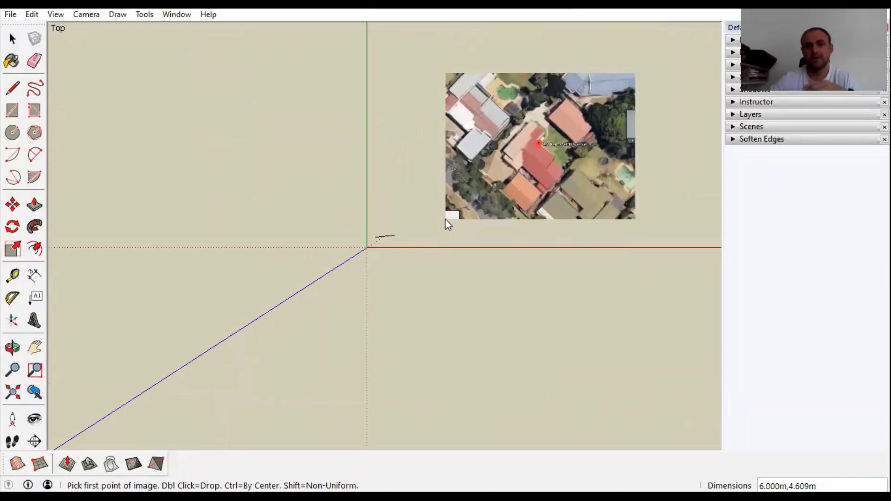
double_click(446, 219)
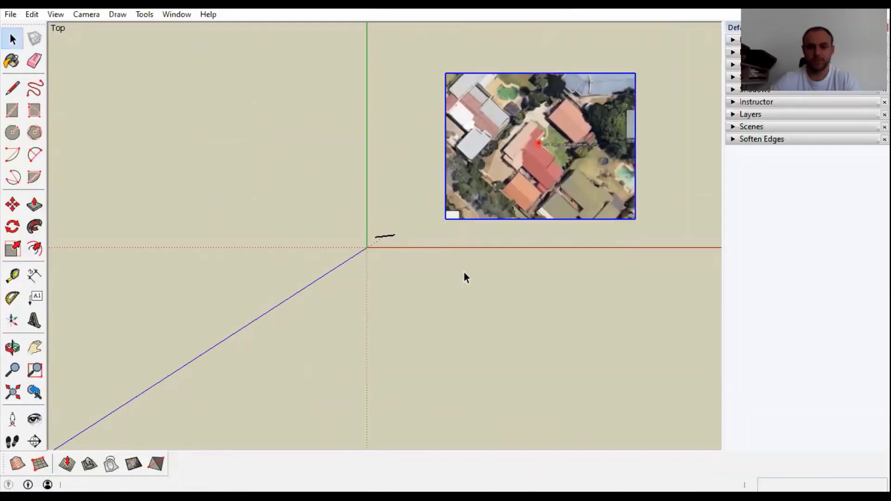
click(467, 293)
click(177, 14)
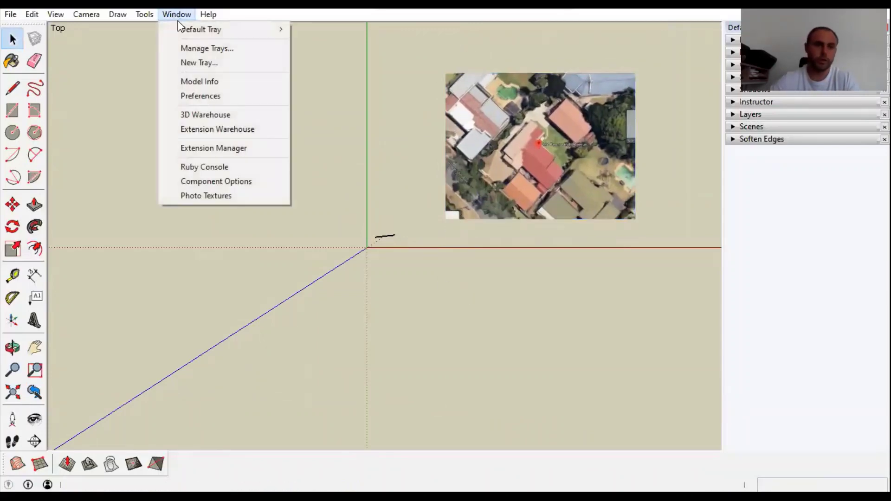
click(208, 102)
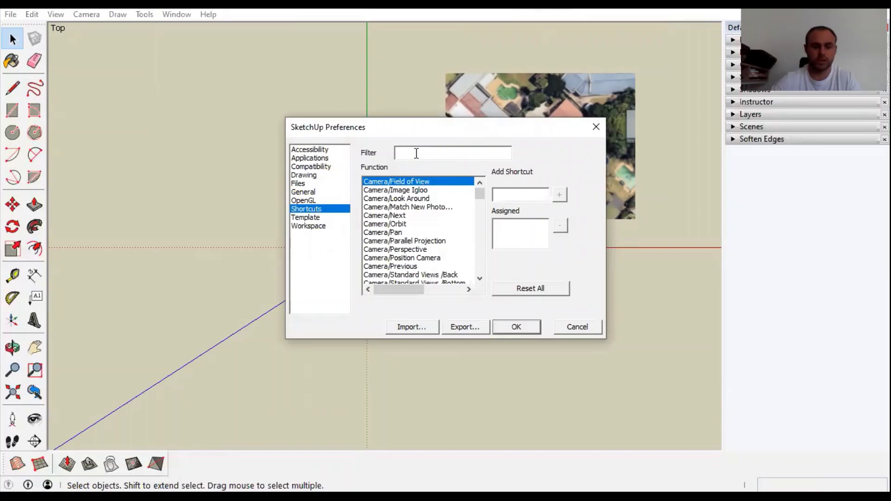
text(Camera)
key(BackSpace)
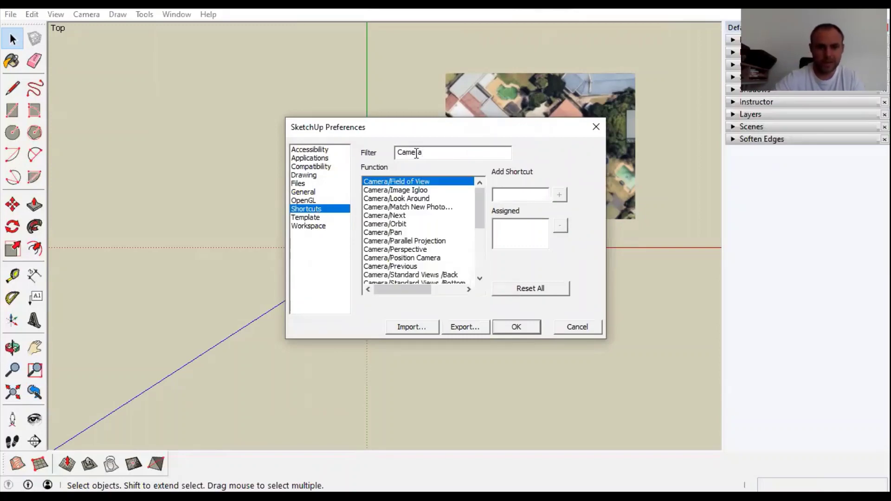
scroll(420, 244, down, 3)
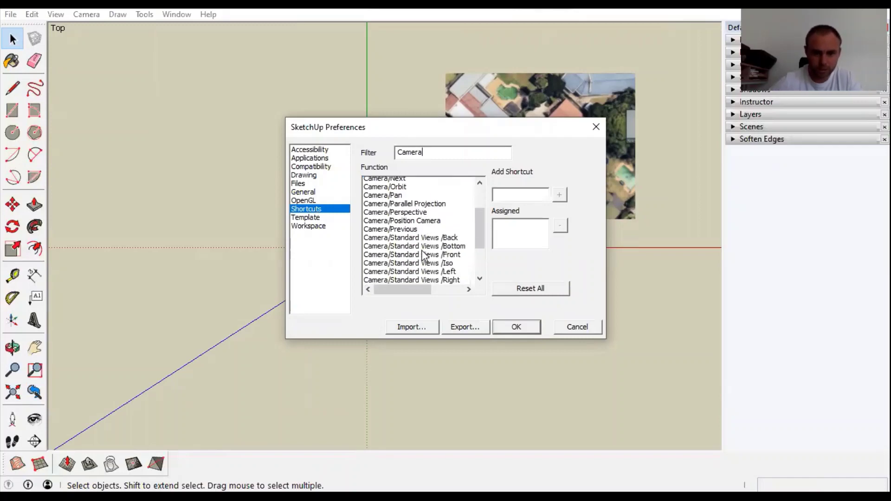
scroll(419, 251, down, 1)
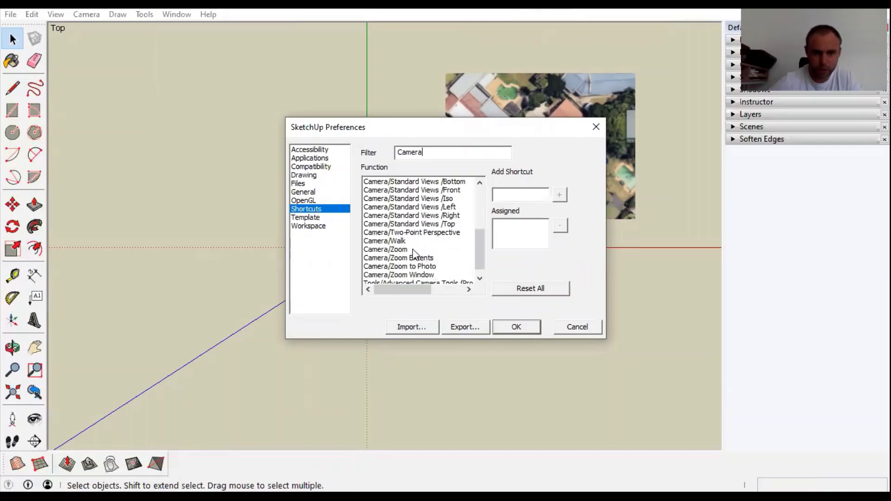
scroll(415, 253, up, 1)
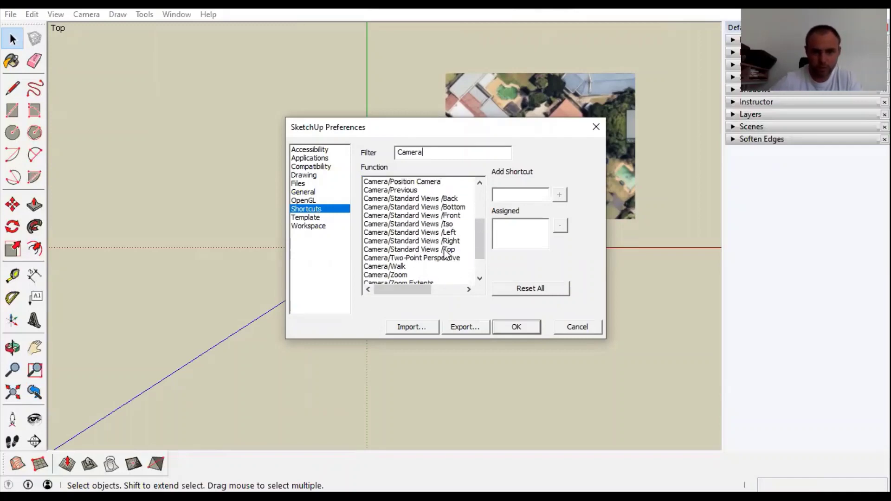
click(443, 250)
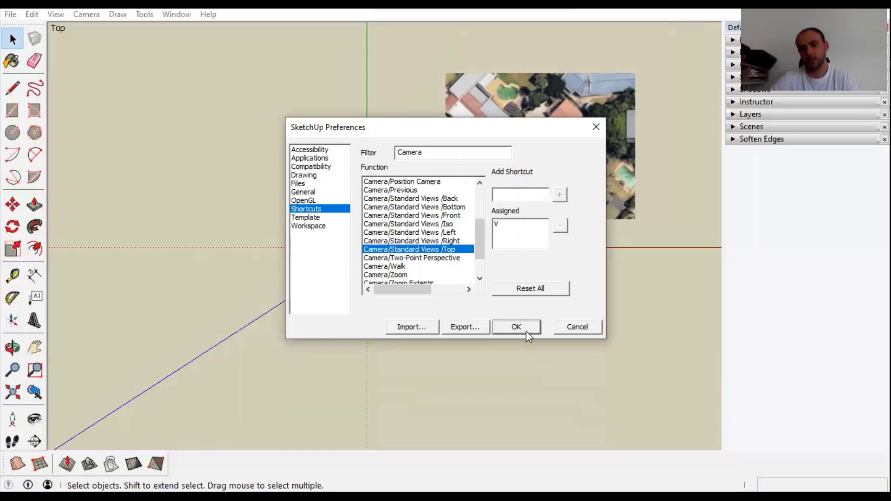
click(596, 127)
key(v)
Return to Top view with V and zoom until the aerial image fills the drawing area.
middle_drag(454, 316, 475, 284)
key(v)
scroll(413, 225, up, 5)
scroll(406, 293, up, 2)
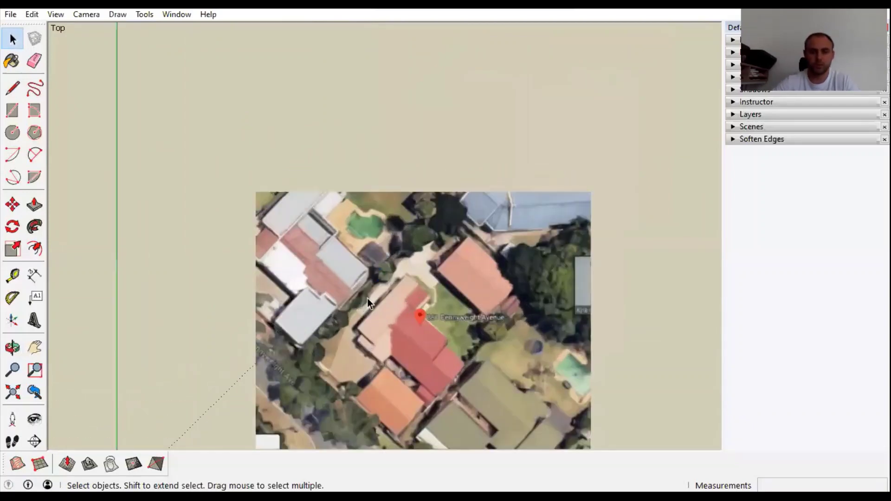
scroll(400, 265, down, 3)
scroll(433, 371, up, 3)
scroll(383, 140, down, 1)
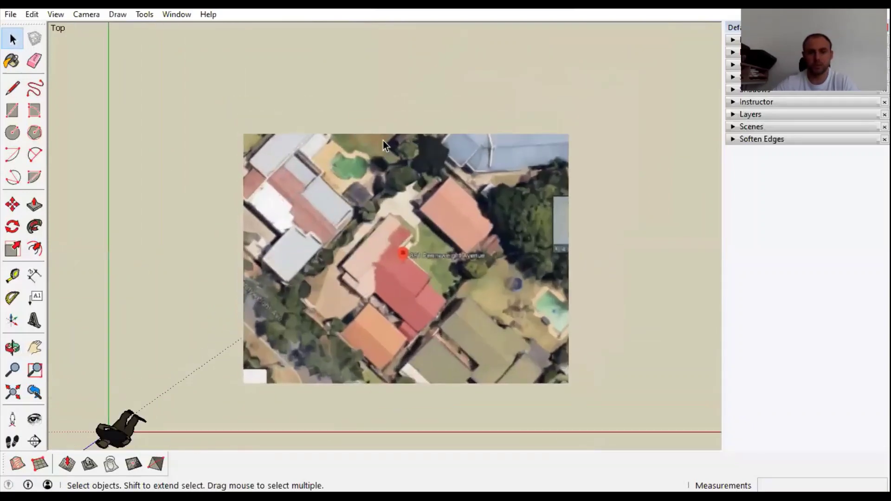
scroll(383, 141, up, 1)
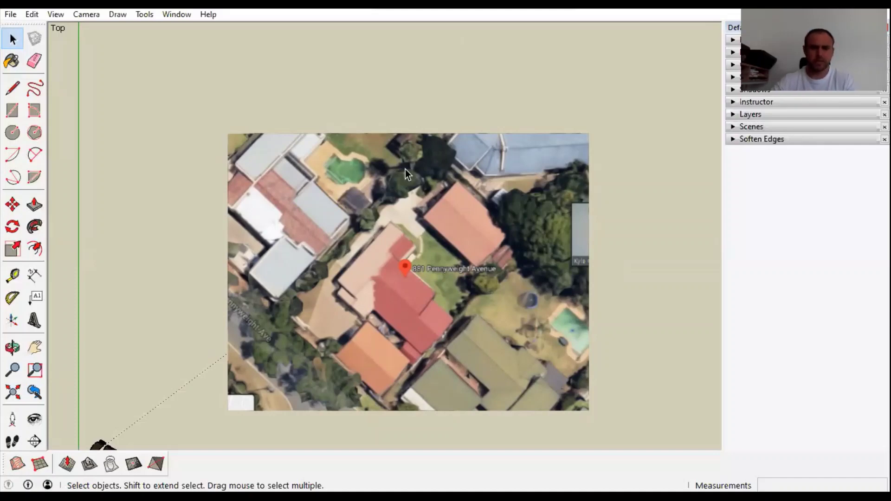
scroll(345, 257, down, 2)
scroll(365, 330, up, 3)
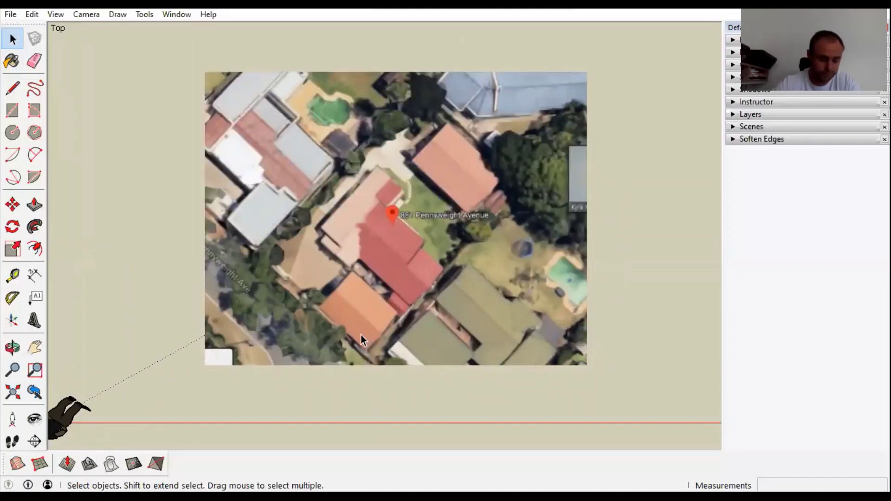
Draw a test line and a small rectangle face above the image with the Line tool.
key(l)
scroll(362, 325, up, 1)
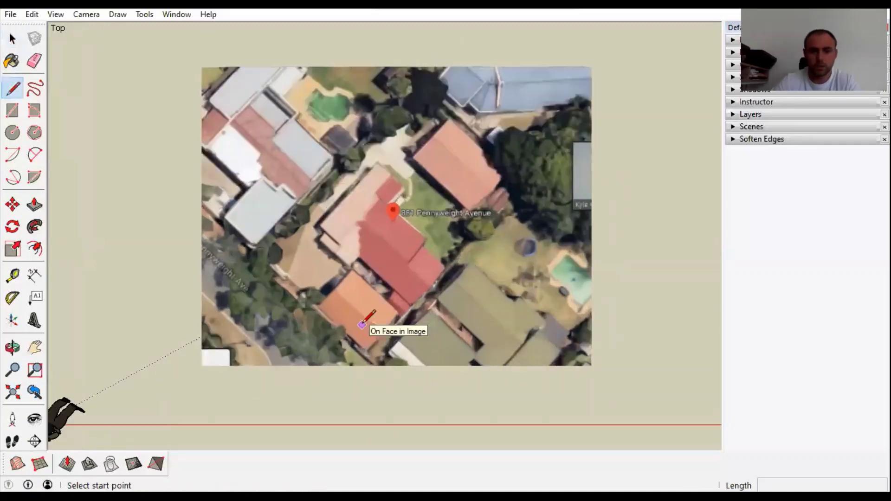
scroll(363, 323, down, 1)
key(space)
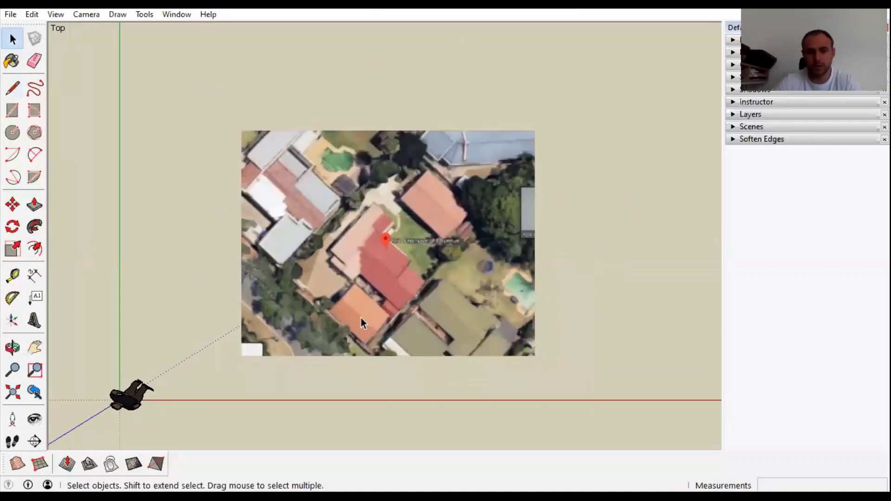
scroll(371, 258, up, 1)
key(l)
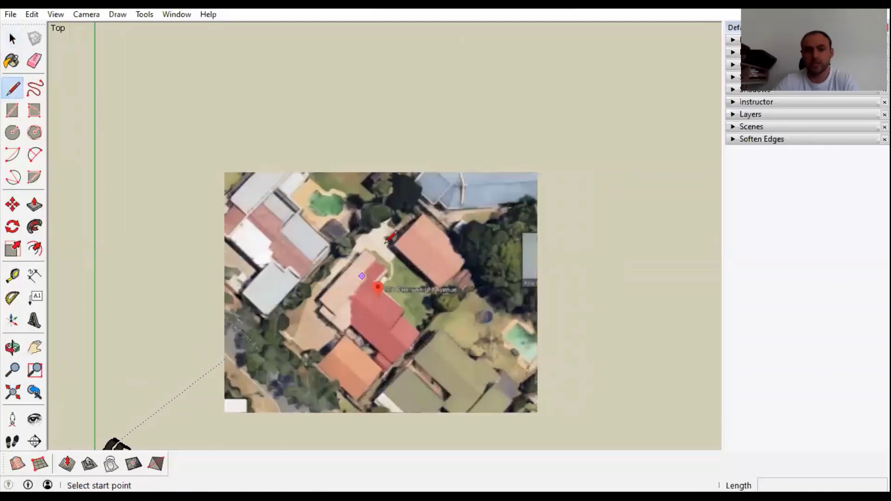
click(169, 111)
click(596, 112)
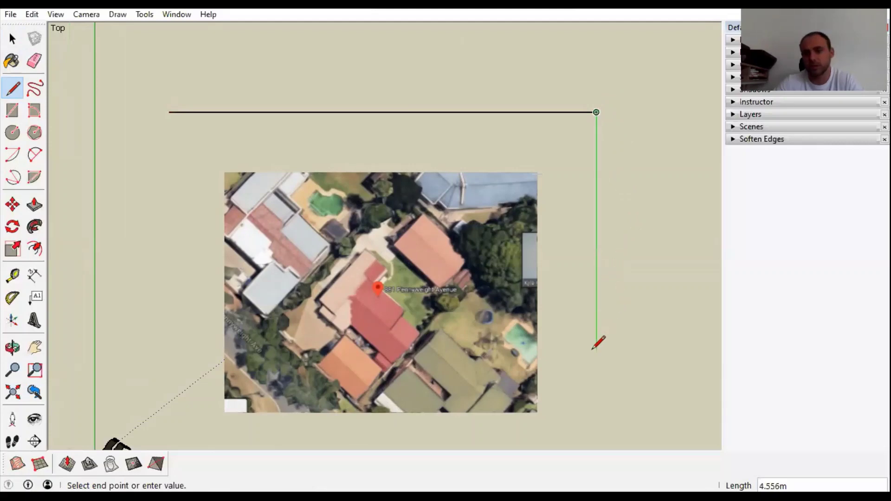
click(597, 364)
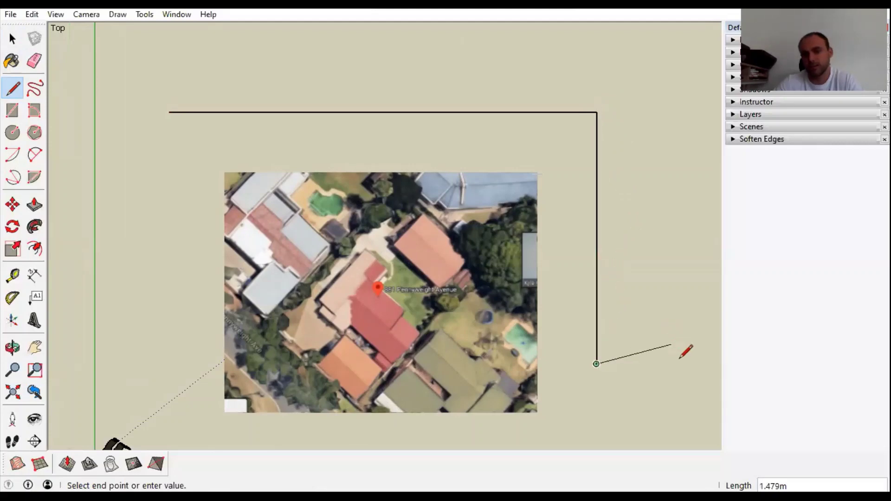
click(689, 363)
click(689, 124)
click(597, 124)
Select the test rectangle, then draw a closed test triangle face beside it.
key(space)
click(644, 232)
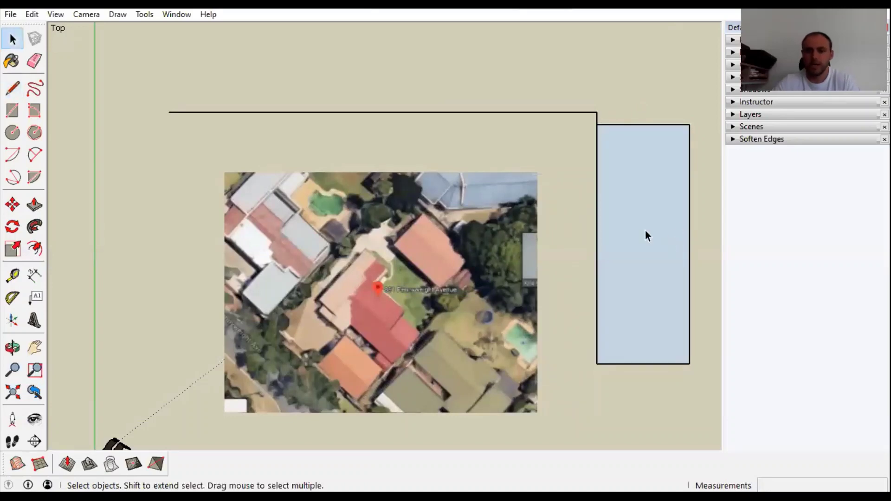
scroll(636, 250, down, 3)
scroll(624, 251, up, 3)
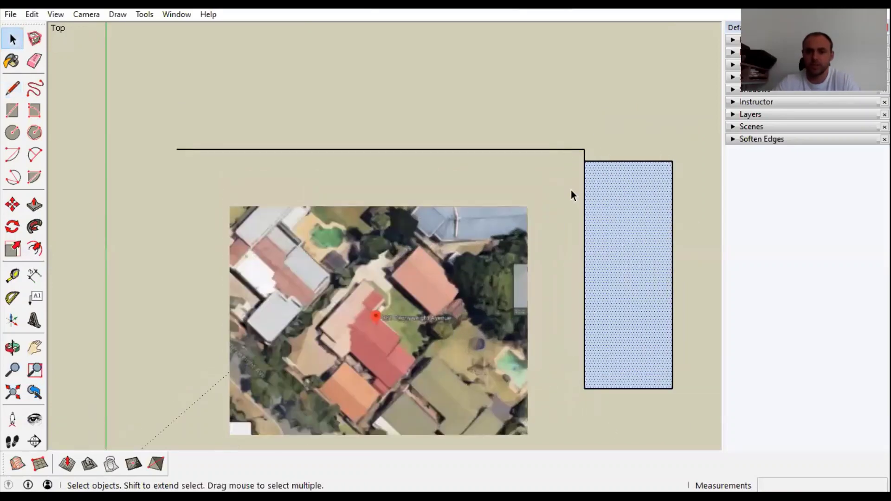
scroll(583, 123, down, 1)
scroll(566, 127, down, 2)
scroll(566, 133, up, 2)
scroll(595, 182, down, 2)
scroll(595, 181, up, 1)
key(l)
click(556, 226)
click(597, 142)
click(679, 226)
click(557, 225)
Erase the test rectangle, the test lines and the triangle.
key(space)
scroll(565, 229, down, 2)
scroll(564, 228, up, 2)
scroll(485, 267, down, 2)
key(e)
mouse_move(527, 346)
mouse_down()
mouse_move(487, 282)
mouse_move(469, 286)
mouse_move(496, 388)
mouse_up()
click(495, 411)
shift+middle_drag(507, 408, 518, 477)
drag(501, 295, 558, 252)
scroll(559, 253, down, 3)
scroll(469, 378, up, 2)
scroll(464, 279, down, 3)
scroll(478, 231, down, 1)
Draw an L-shaped test line along the green axis, cancel it, and erase it.
key(l)
click(490, 184)
click(597, 184)
click(597, 272)
key(Escape)
key(space)
scroll(568, 247, up, 2)
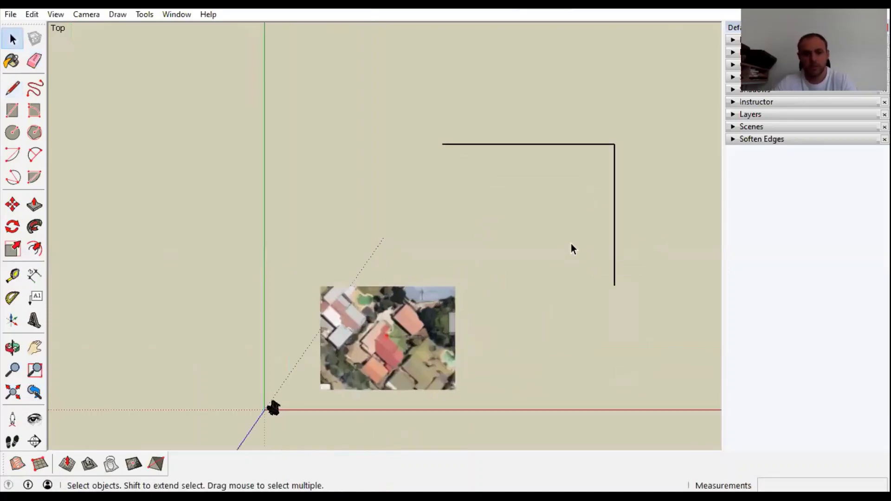
key(e)
drag(646, 175, 588, 112)
Trace the first property boundary edge, from the lower lot corner to the upper corner.
scroll(547, 199, down, 2)
scroll(456, 269, up, 3)
scroll(455, 269, up, 1)
scroll(457, 273, down, 2)
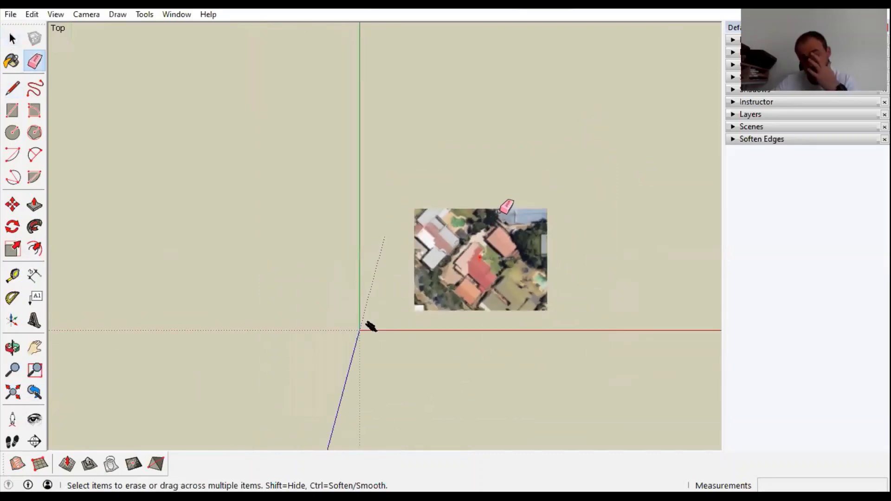
scroll(502, 210, up, 5)
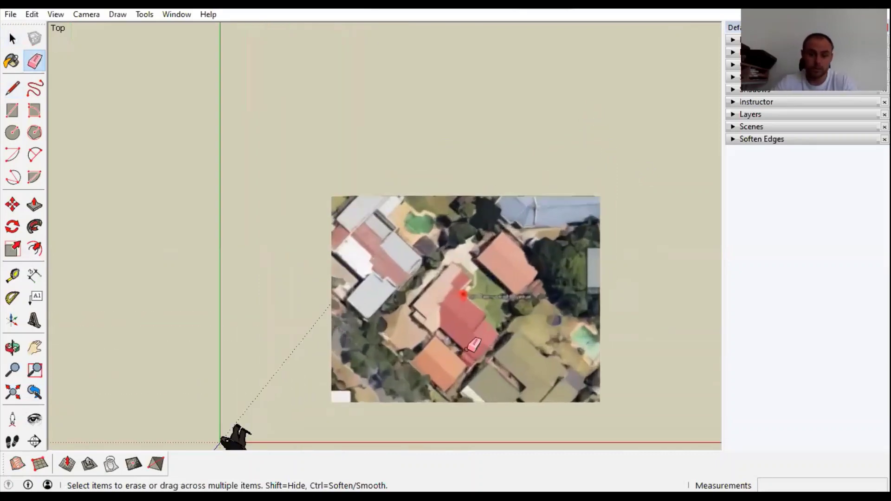
scroll(466, 349, down, 3)
scroll(362, 273, up, 6)
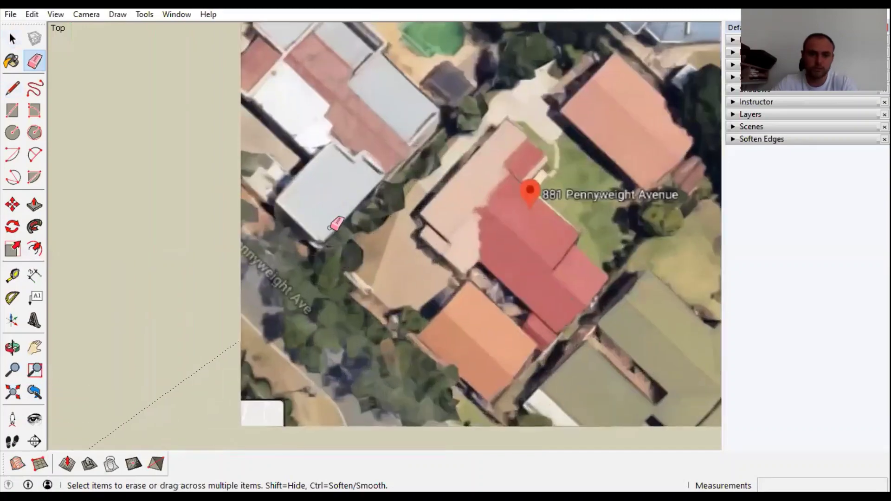
scroll(332, 227, down, 3)
scroll(424, 332, up, 3)
key(l)
scroll(423, 335, up, 3)
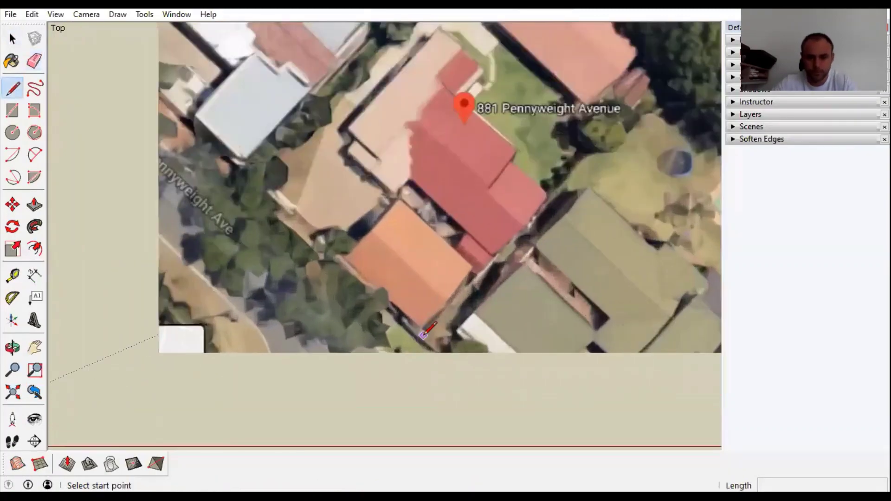
click(420, 338)
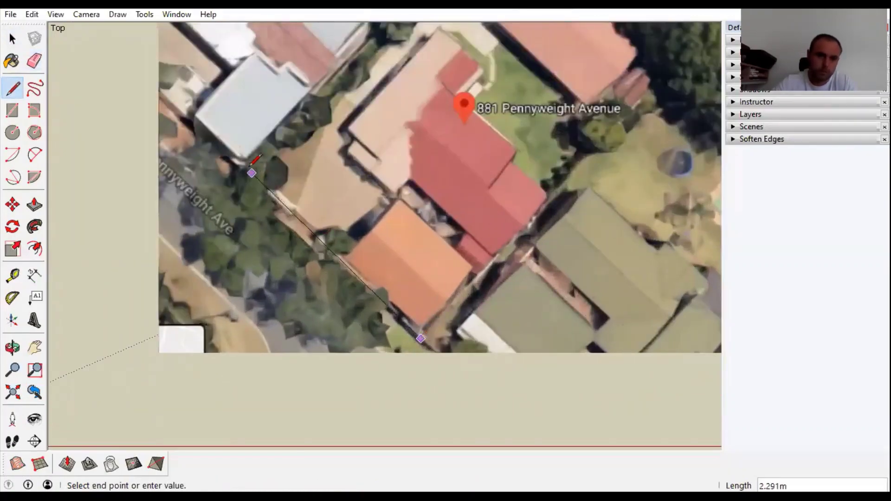
click(250, 173)
Draw the next boundary edge perpendicular to the first, ending at the top corner.
scroll(216, 248, down, 2)
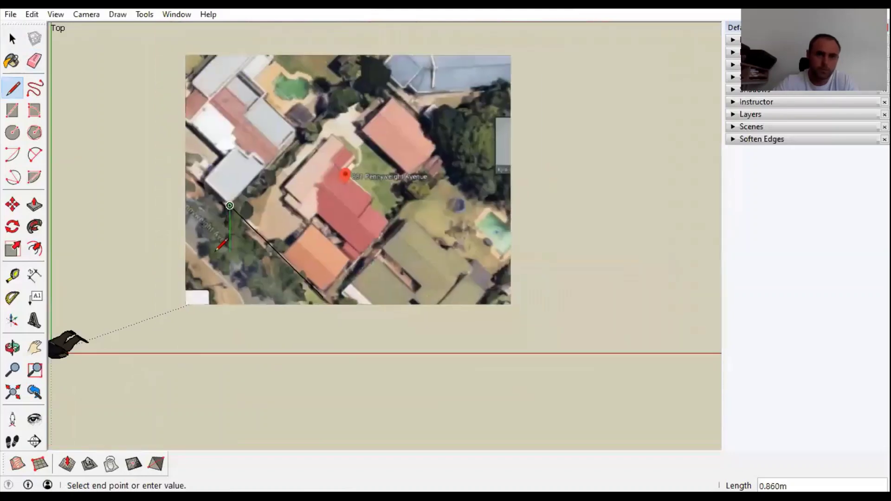
scroll(327, 104, down, 1)
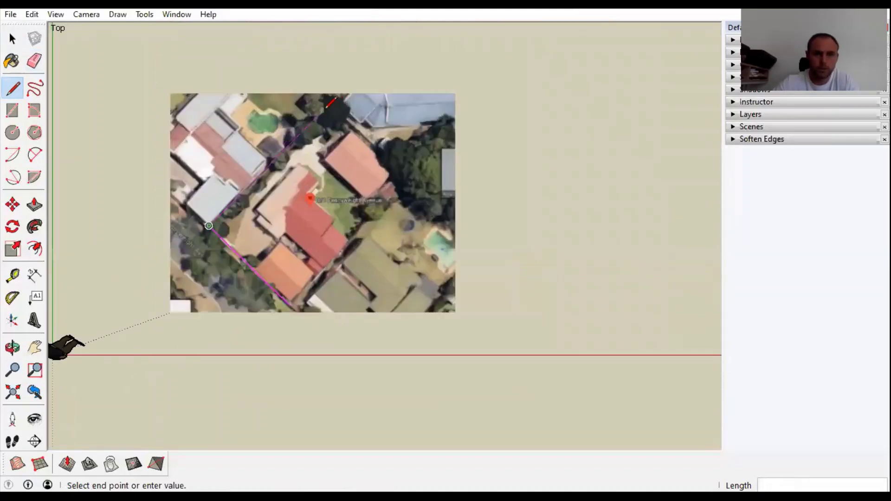
scroll(327, 105, up, 2)
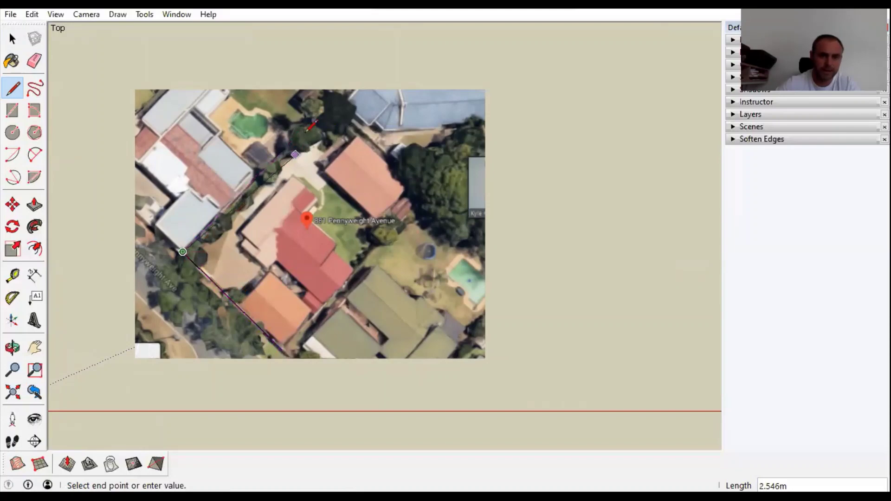
scroll(327, 100, down, 1)
scroll(325, 112, up, 2)
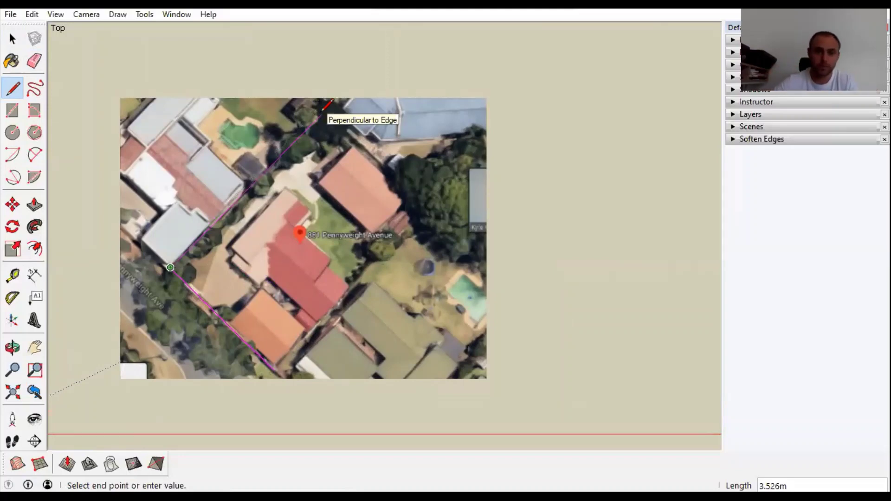
scroll(323, 109, up, 1)
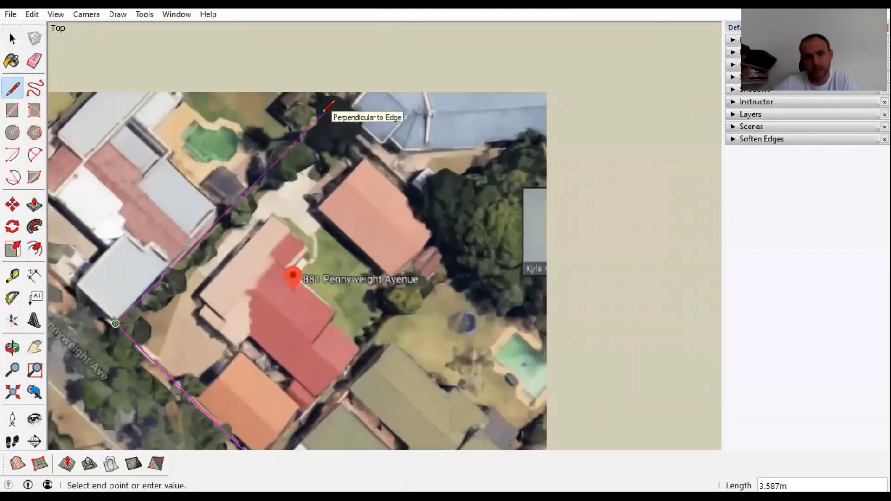
key(shift)
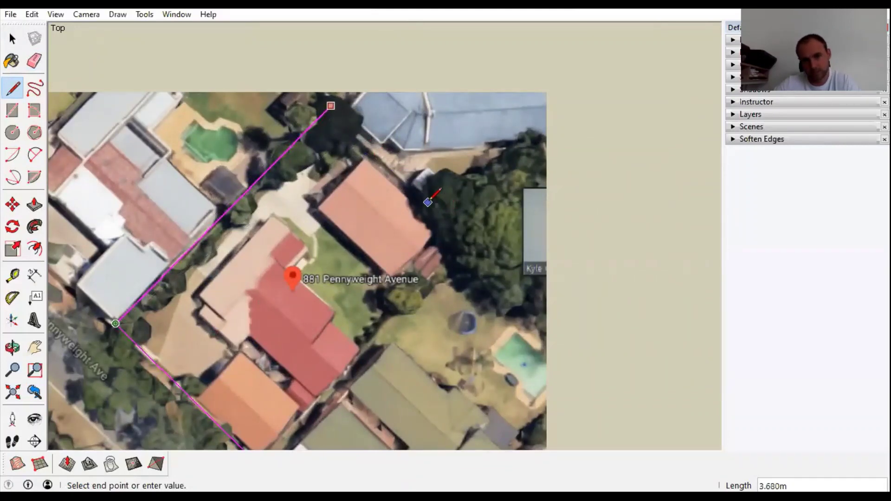
click(420, 194)
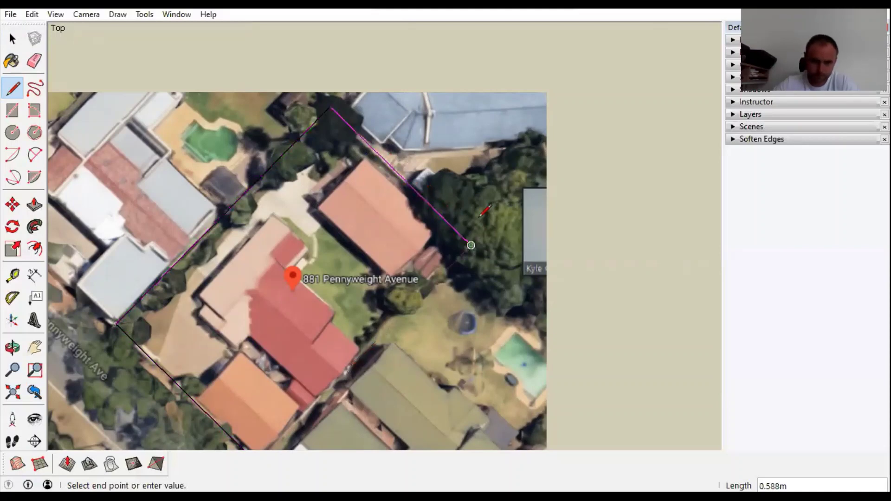
scroll(470, 245, down, 3)
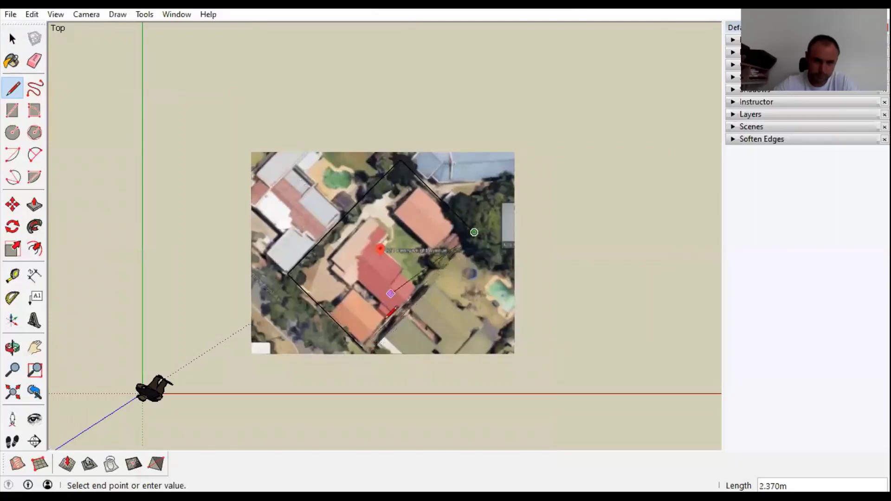
scroll(385, 318, up, 2)
Close the boundary outline into a face over the aerial image.
click(344, 368)
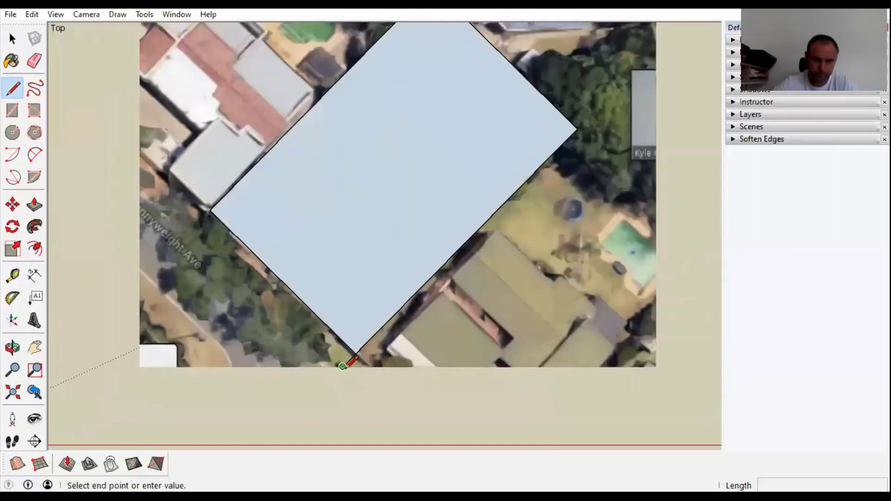
scroll(342, 364, up, 3)
key(e)
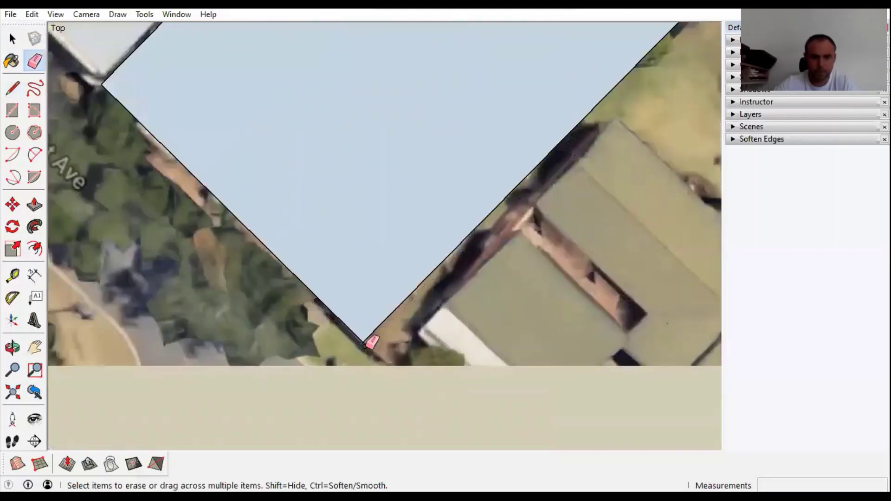
scroll(363, 351, down, 5)
scroll(368, 242, up, 3)
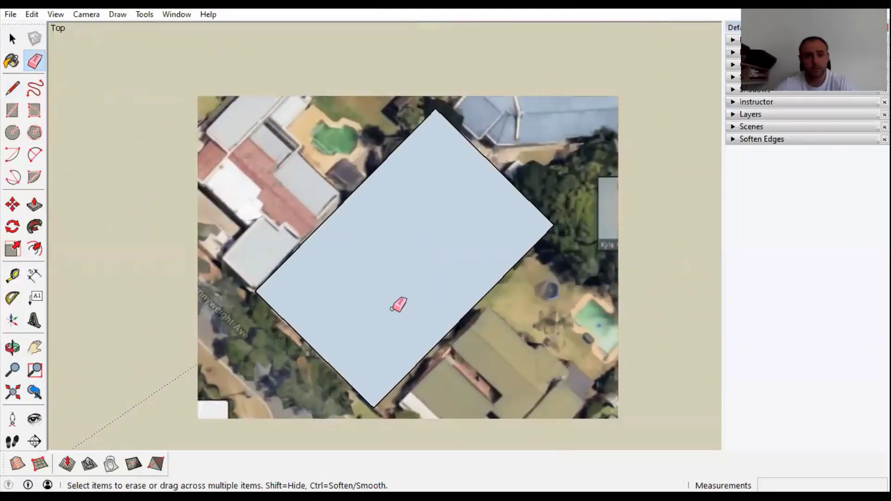
Delete the boundary's filled face, keeping only its outline edges.
key(space)
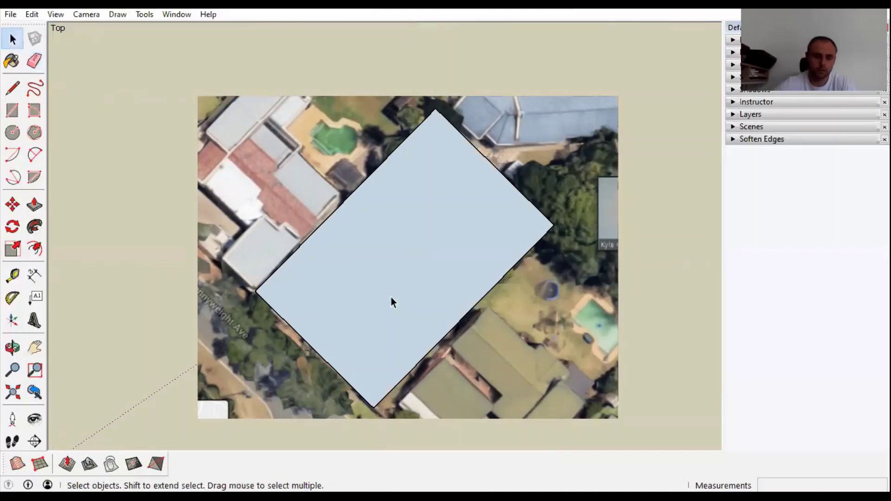
click(391, 297)
key(Delete)
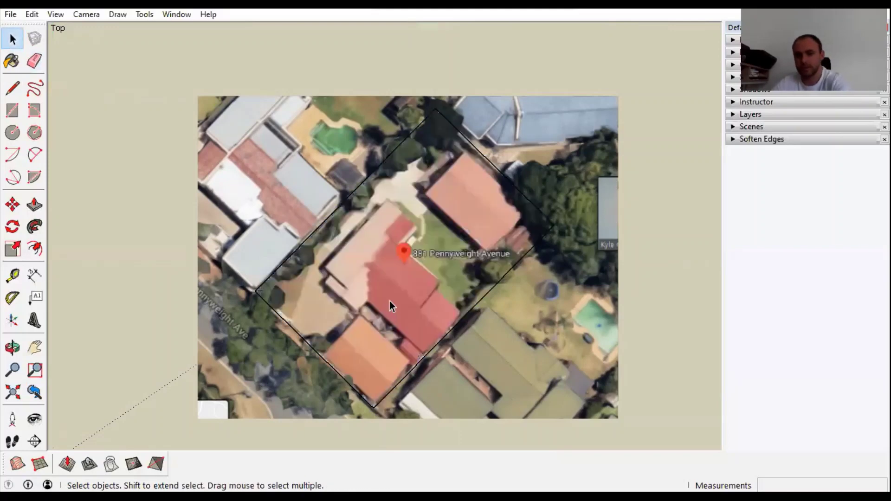
scroll(395, 302, up, 2)
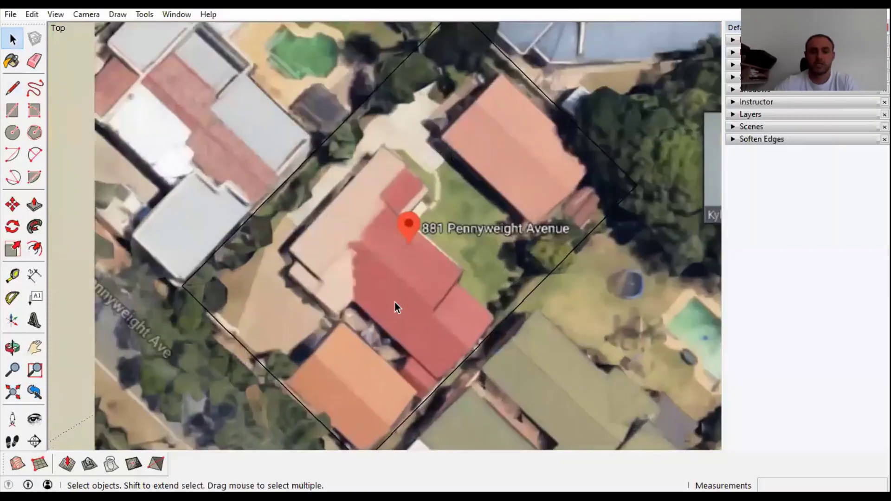
scroll(410, 297, down, 4)
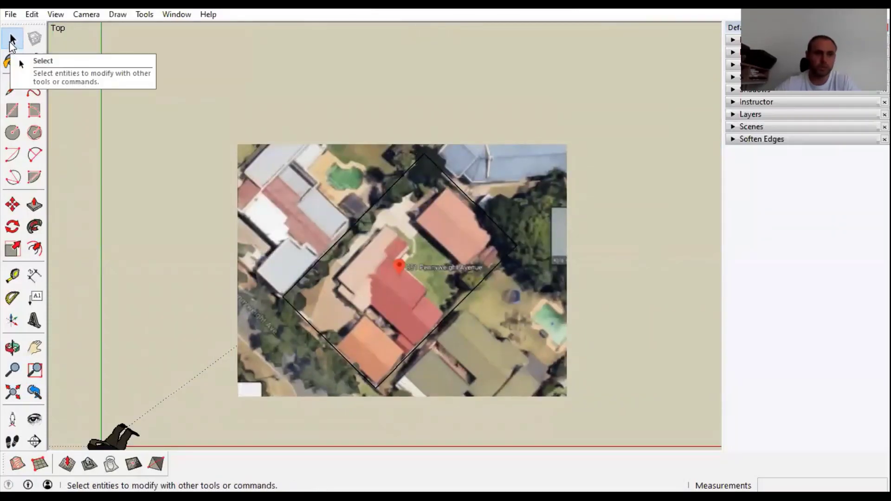
Delete the standing person scale figure at the origin.
click(303, 222)
scroll(299, 218, down, 2)
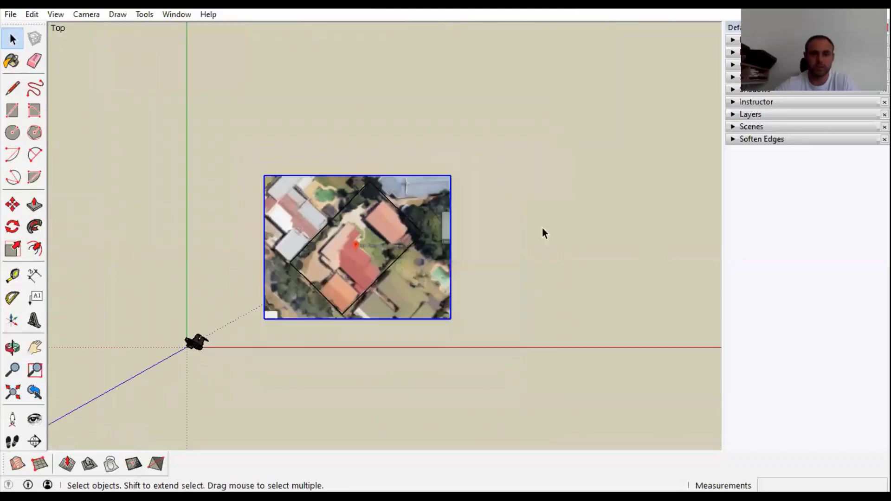
click(562, 232)
click(201, 347)
key(Delete)
scroll(203, 348, up, 2)
scroll(232, 325, down, 2)
scroll(324, 245, up, 2)
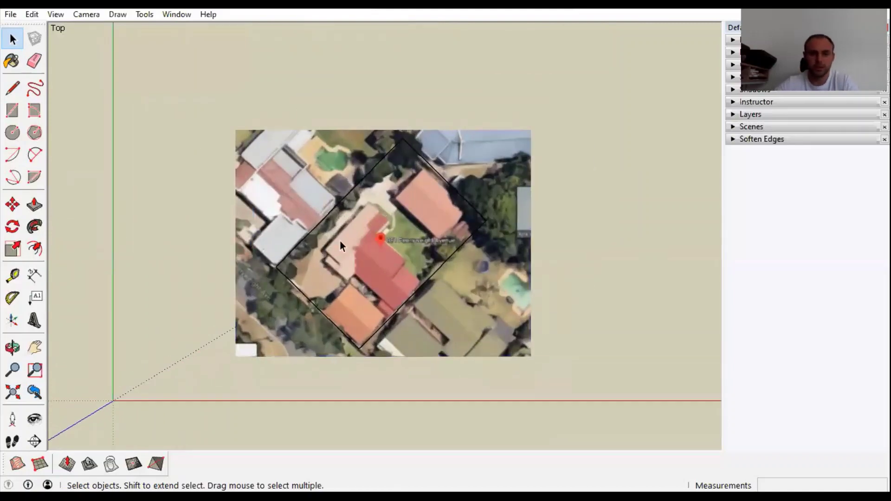
scroll(341, 242, up, 1)
scroll(340, 241, down, 2)
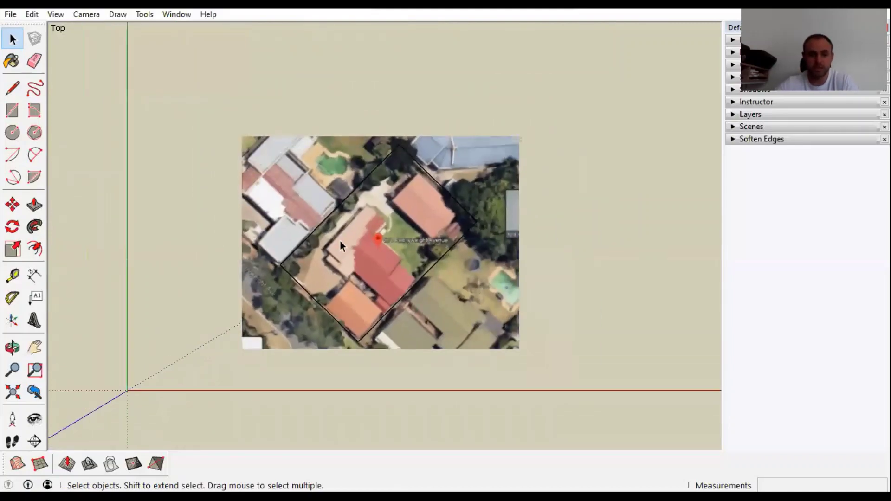
click(151, 15)
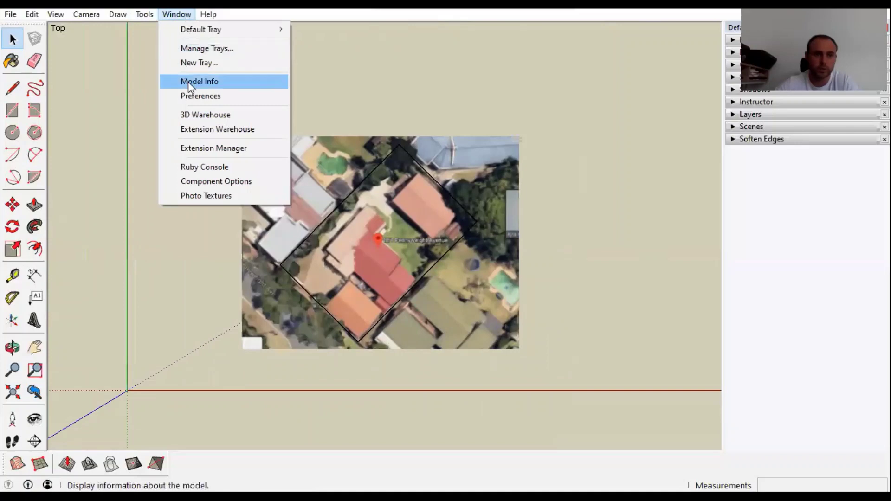
click(185, 96)
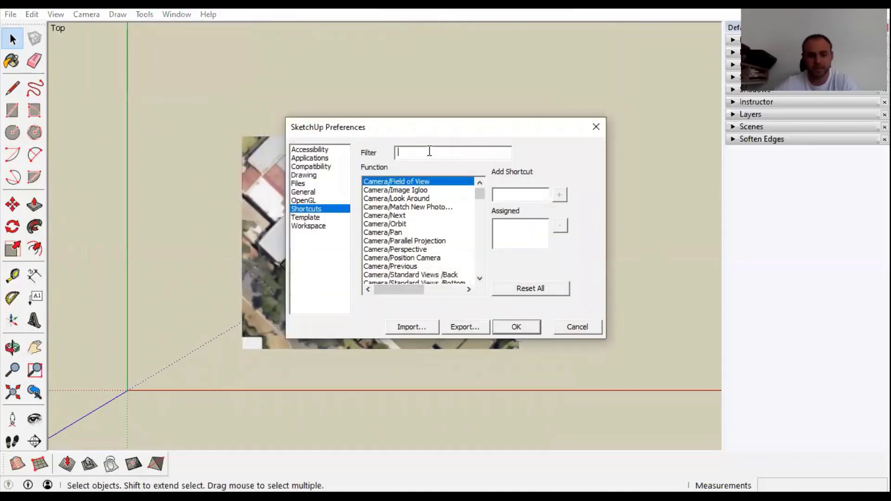
text(select)
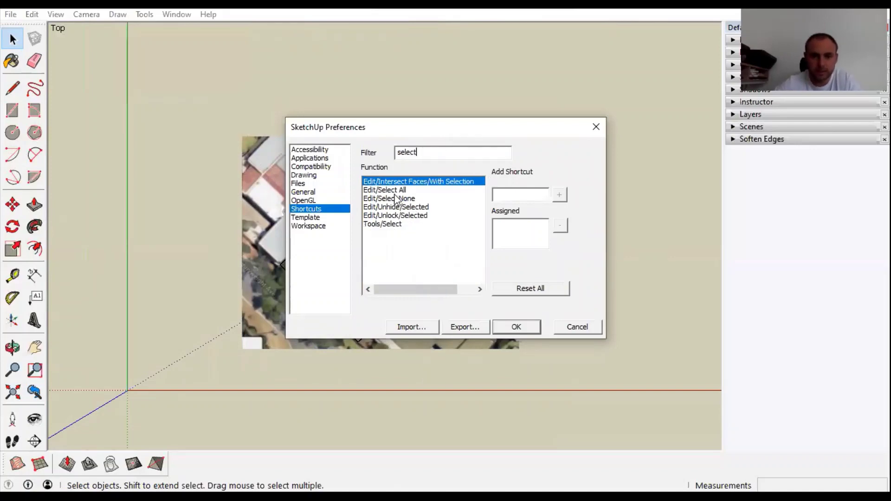
click(388, 224)
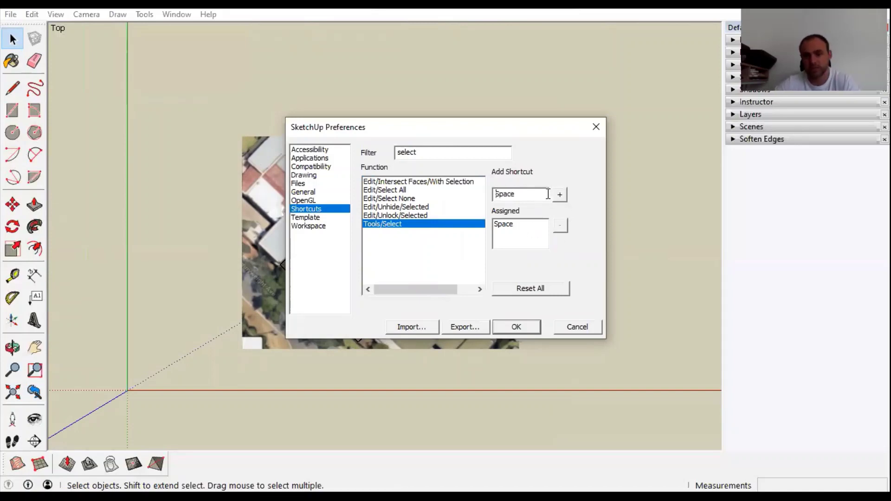
key(BackSpace)
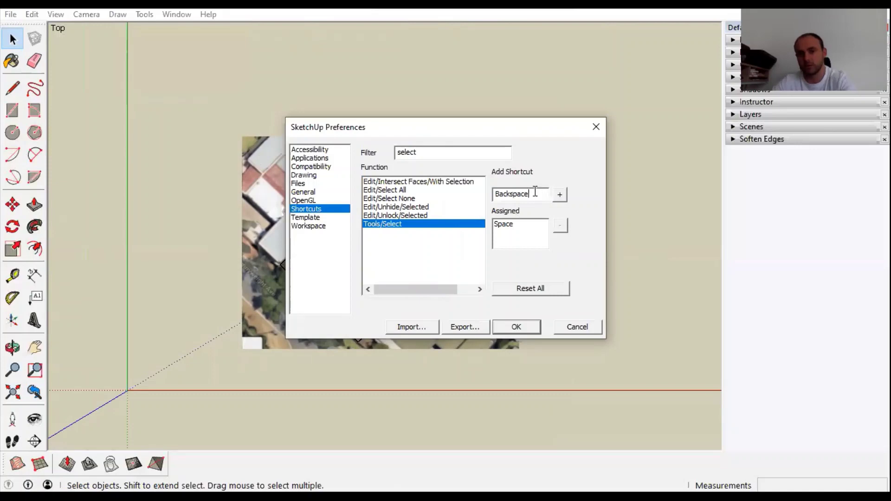
drag(534, 191, 494, 195)
Close the Preferences dialog without adding the shortcut.
click(596, 128)
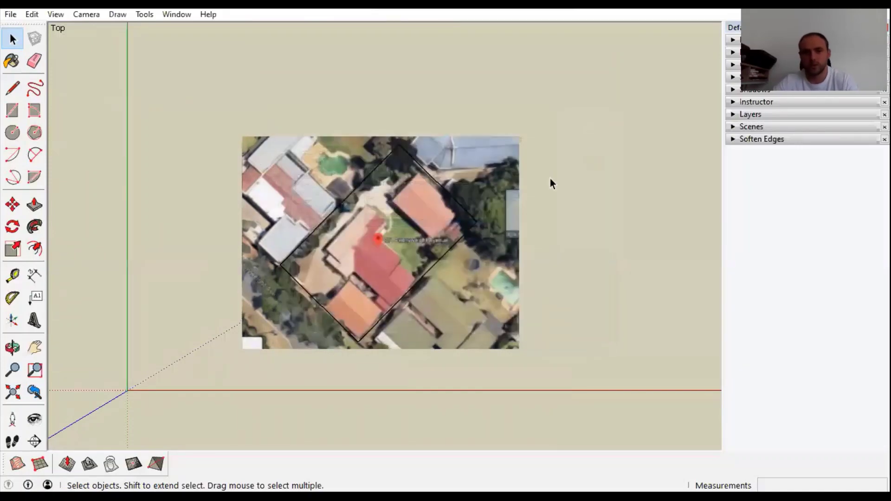
scroll(362, 229, up, 2)
scroll(363, 226, down, 3)
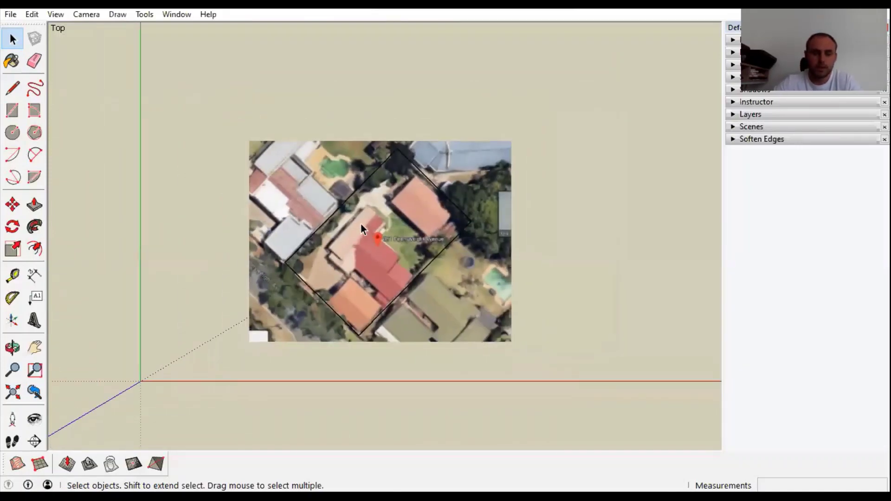
scroll(336, 208, down, 2)
scroll(329, 178, up, 2)
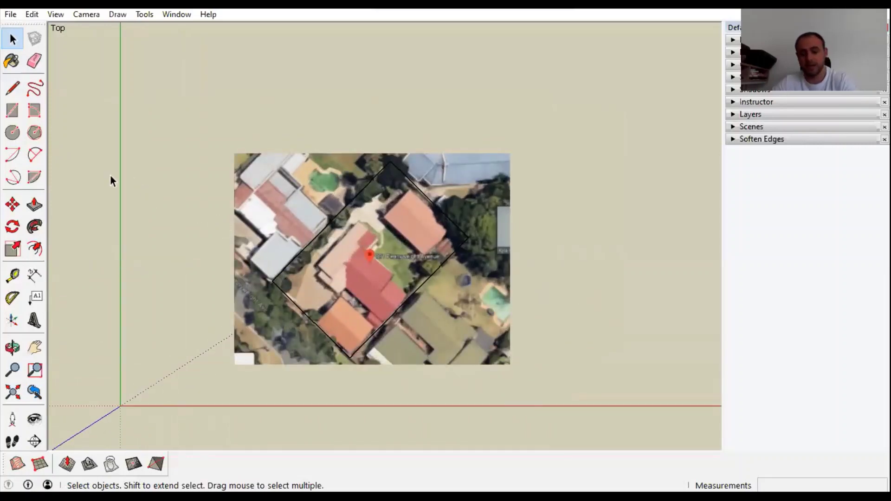
Start tracing the main house outline with lines, from its edge past the top corner.
key(l)
scroll(357, 226, up, 2)
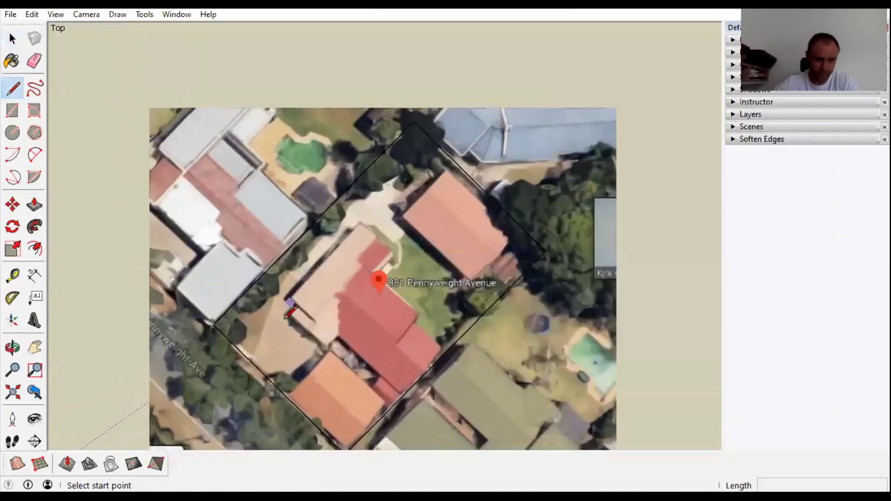
scroll(362, 182, up, 5)
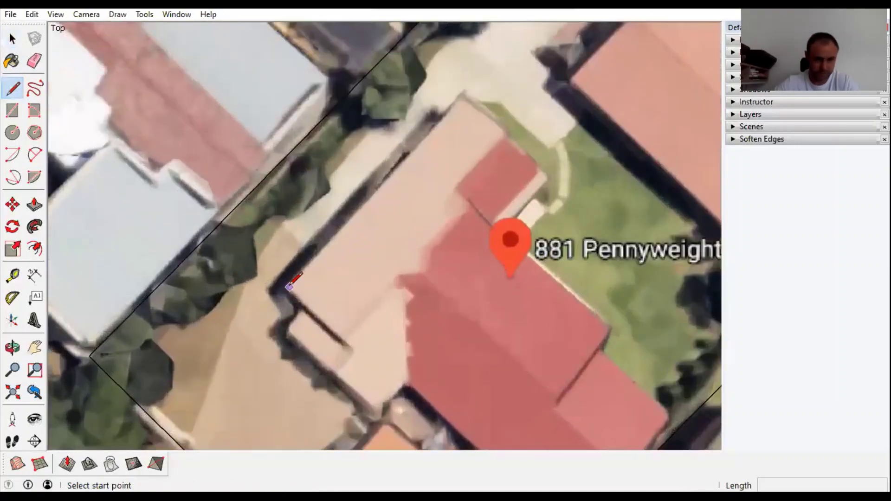
click(288, 288)
scroll(367, 208, down, 2)
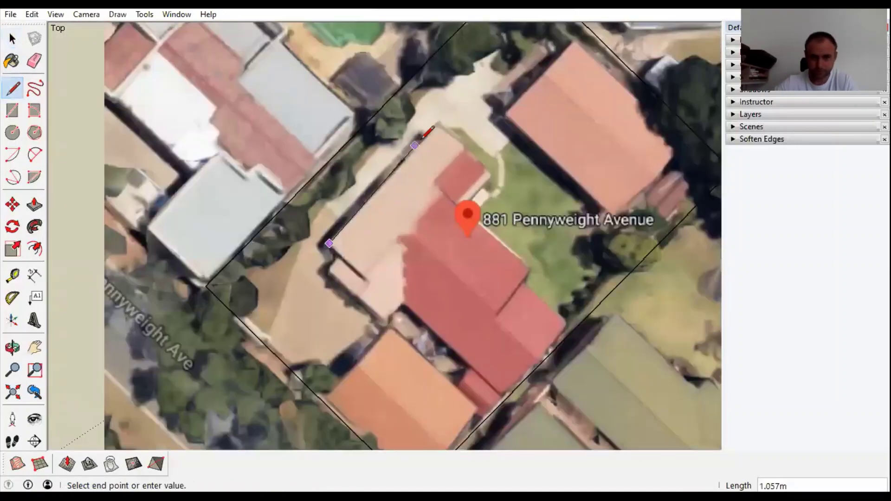
click(436, 126)
click(492, 175)
click(465, 205)
Finish the house outline around its east, south and notch corners, closing it into a face.
click(531, 270)
click(522, 284)
click(565, 325)
click(505, 394)
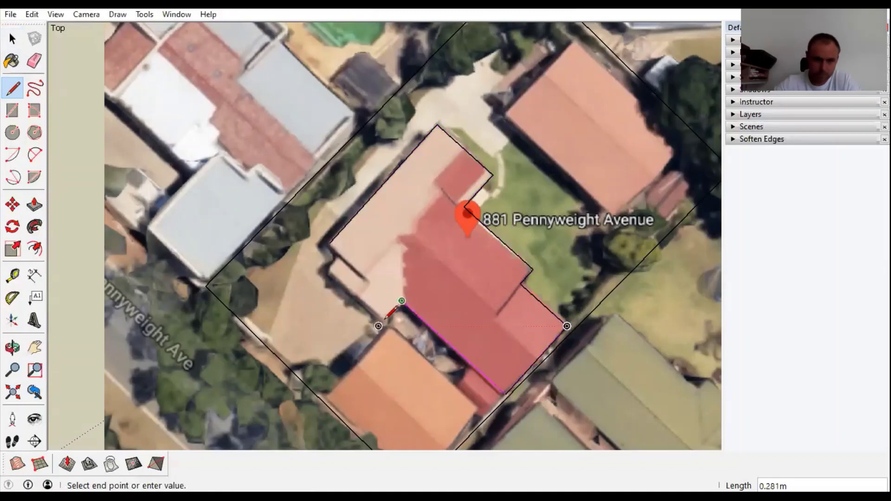
scroll(386, 318, up, 5)
click(404, 298)
click(386, 318)
click(239, 182)
key(space)
scroll(305, 151, down, 5)
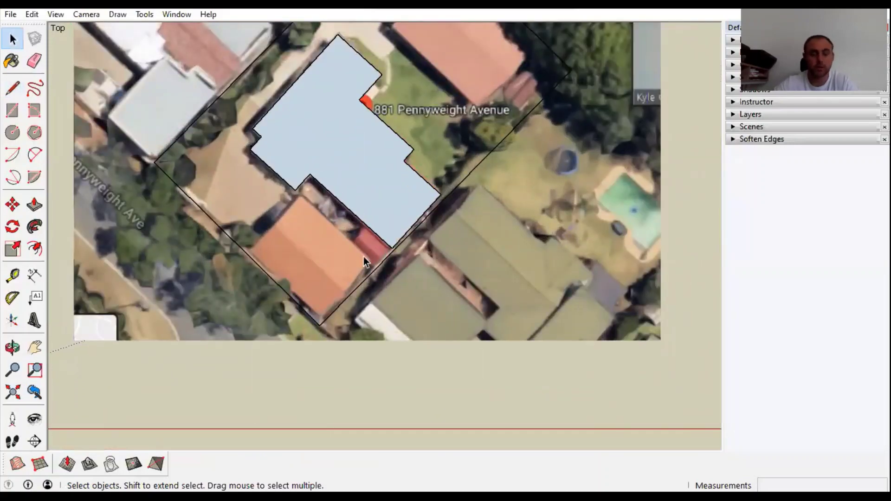
scroll(365, 248, up, 4)
Trace the lower building's roof outline as a closed footprint face.
key(l)
click(238, 131)
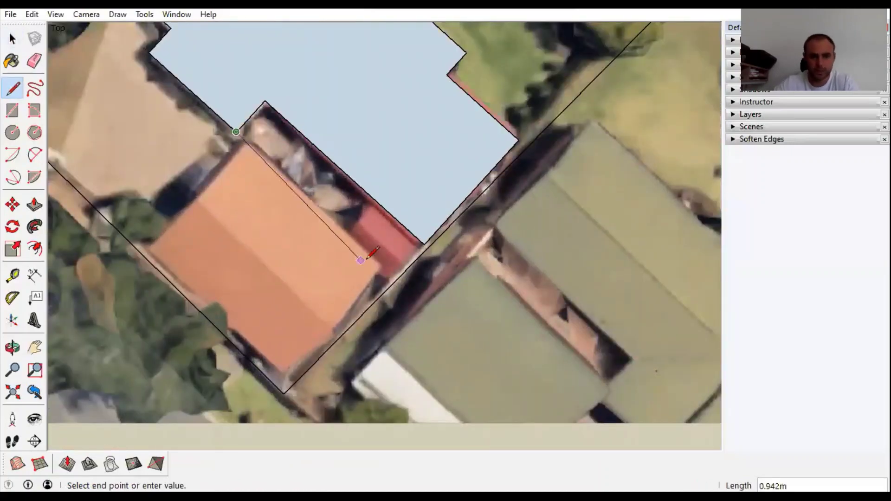
click(383, 267)
click(285, 374)
click(153, 255)
click(238, 131)
scroll(238, 132, up, 3)
key(space)
scroll(215, 210, down, 8)
Trace the top-right building's outline into a footprint face.
key(l)
scroll(400, 51, up, 4)
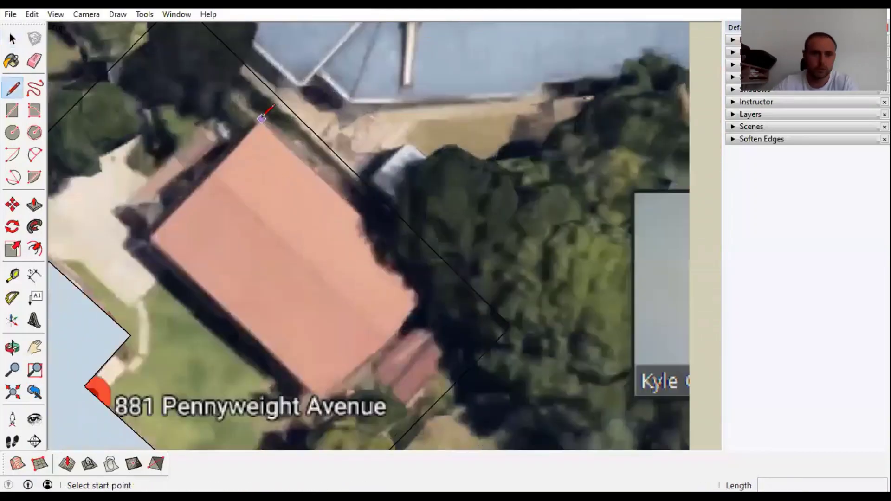
click(298, 128)
scroll(199, 276, down, 3)
click(233, 187)
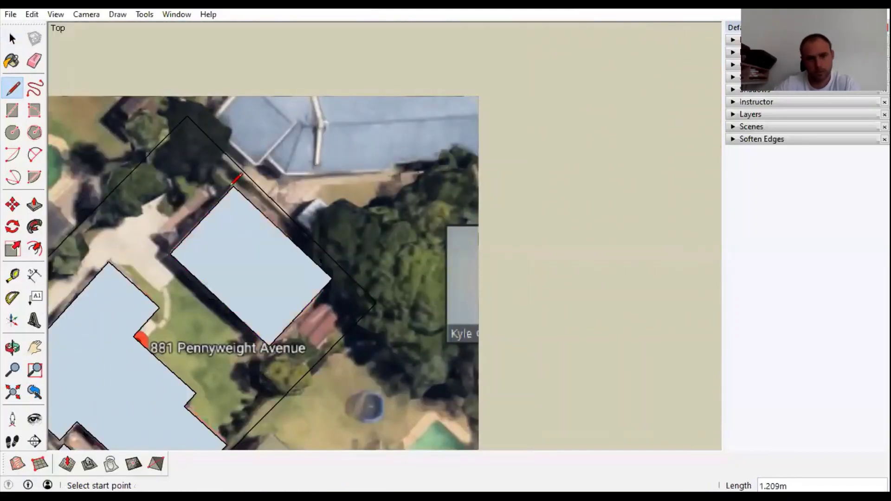
key(space)
scroll(229, 248, down, 5)
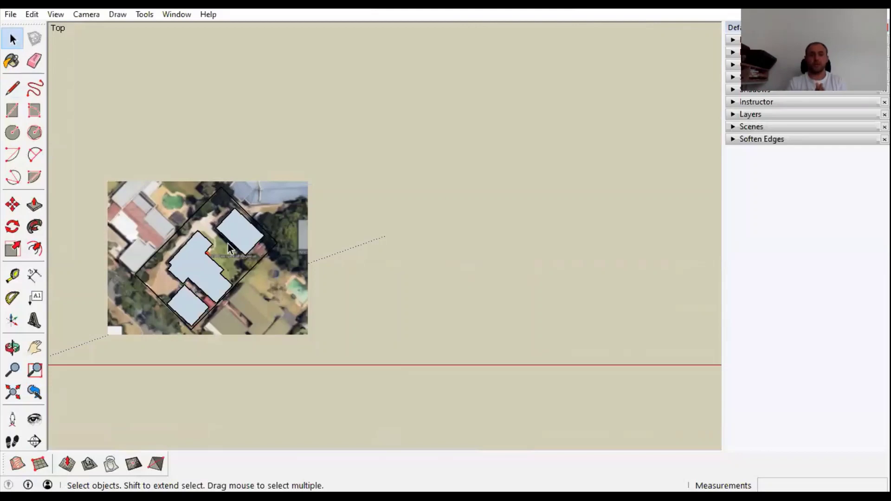